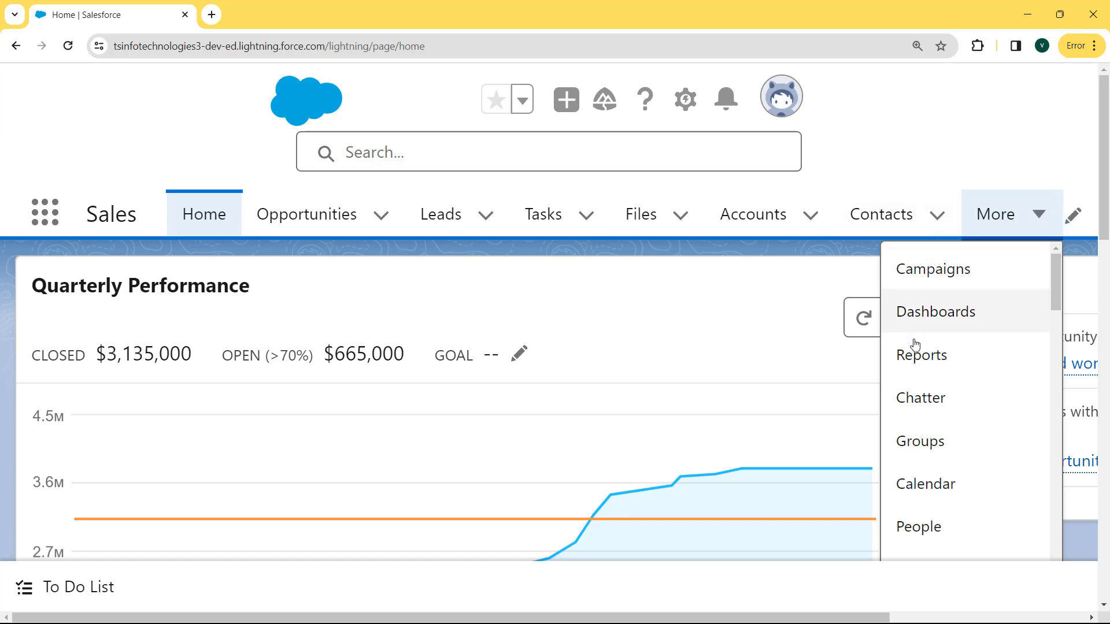
- Create a new report from the standard Leads report type in the Leads category
left_click(937, 359)
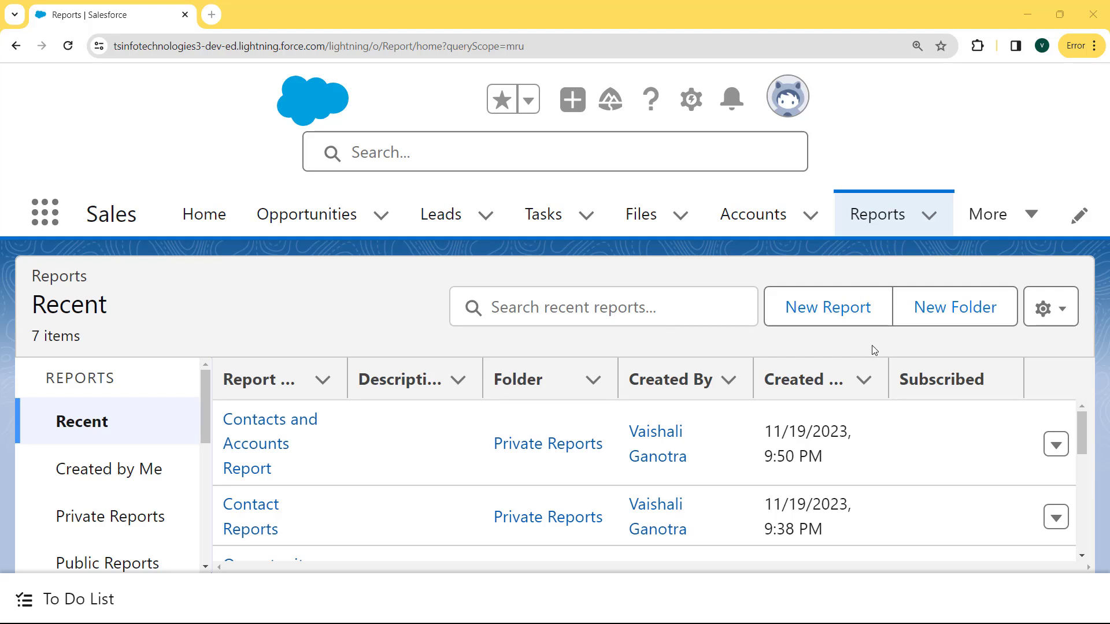
left_click(809, 325)
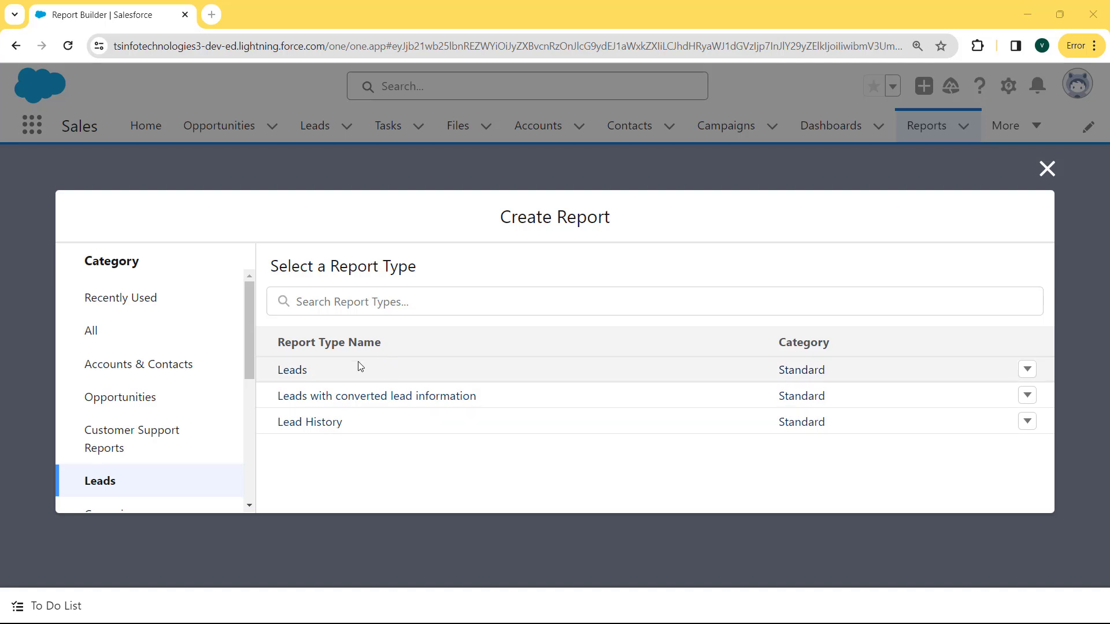
left_click(295, 373)
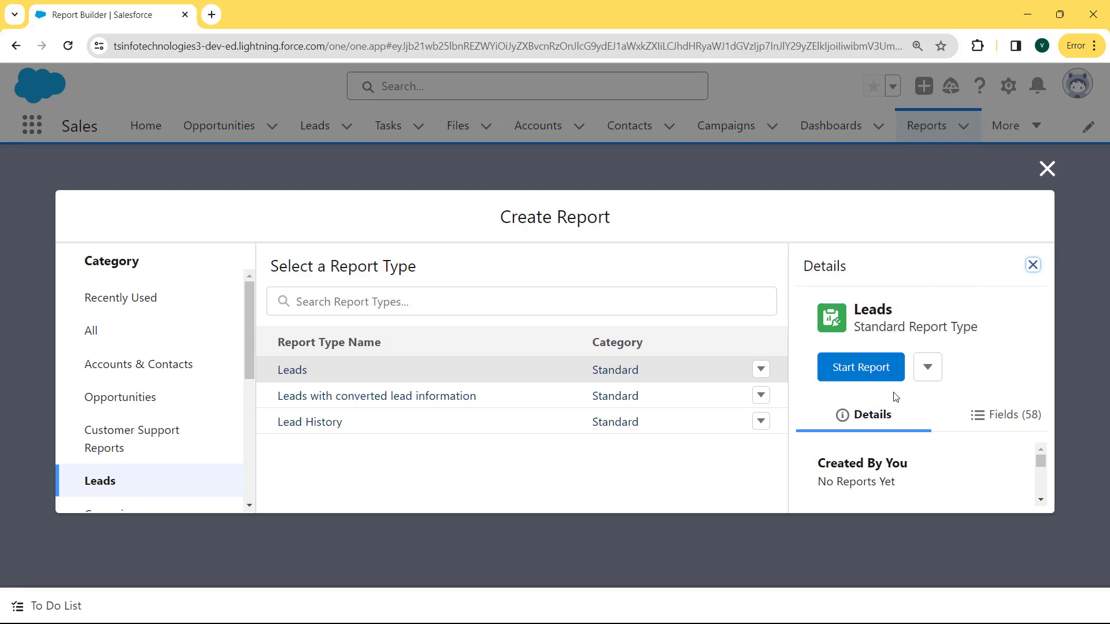
left_click(845, 367)
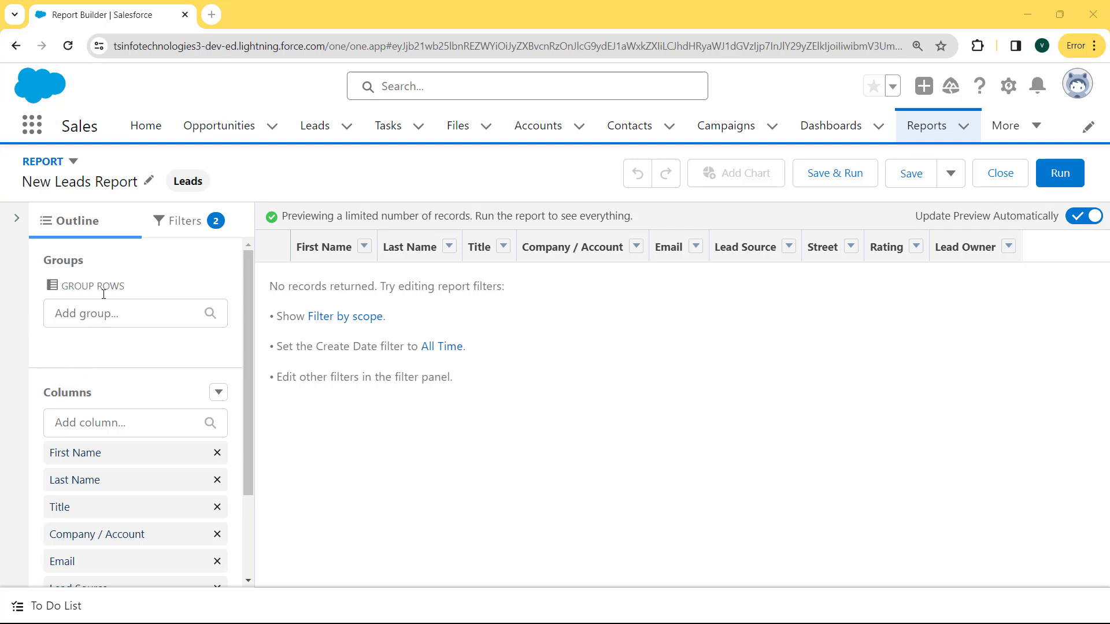
- Set the report's Show Me filter to All leads
left_click(186, 230)
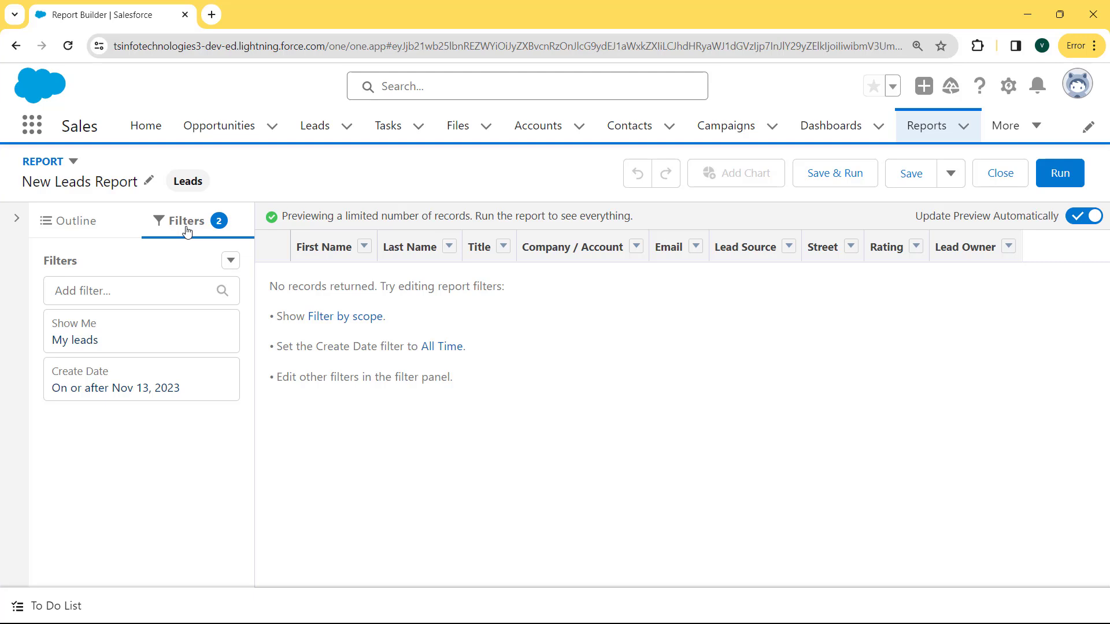
left_click(129, 337)
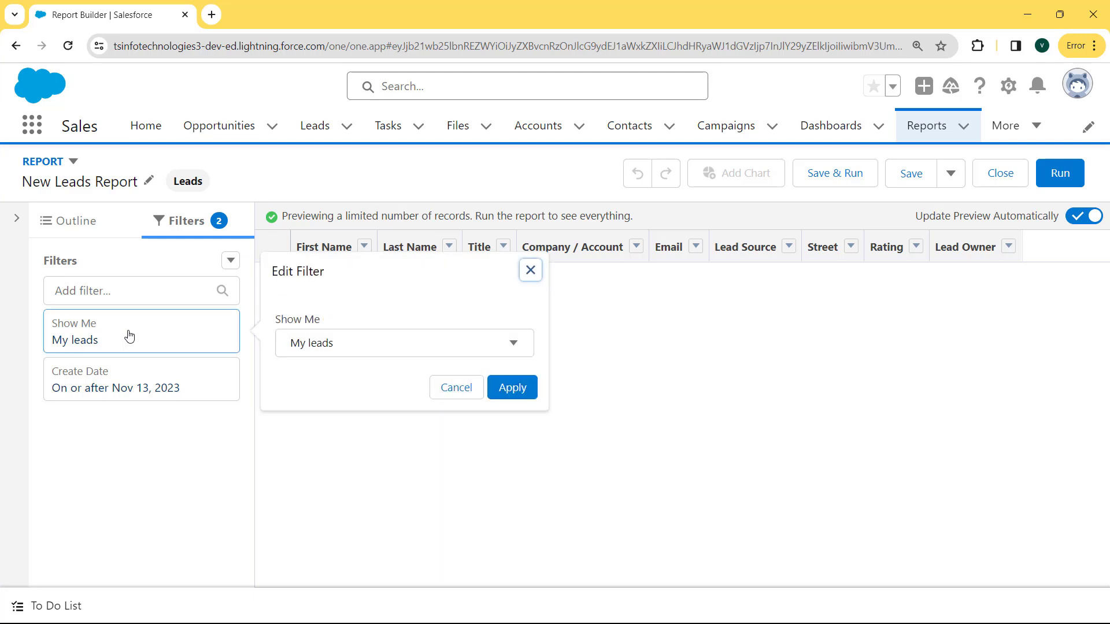
left_click(443, 346)
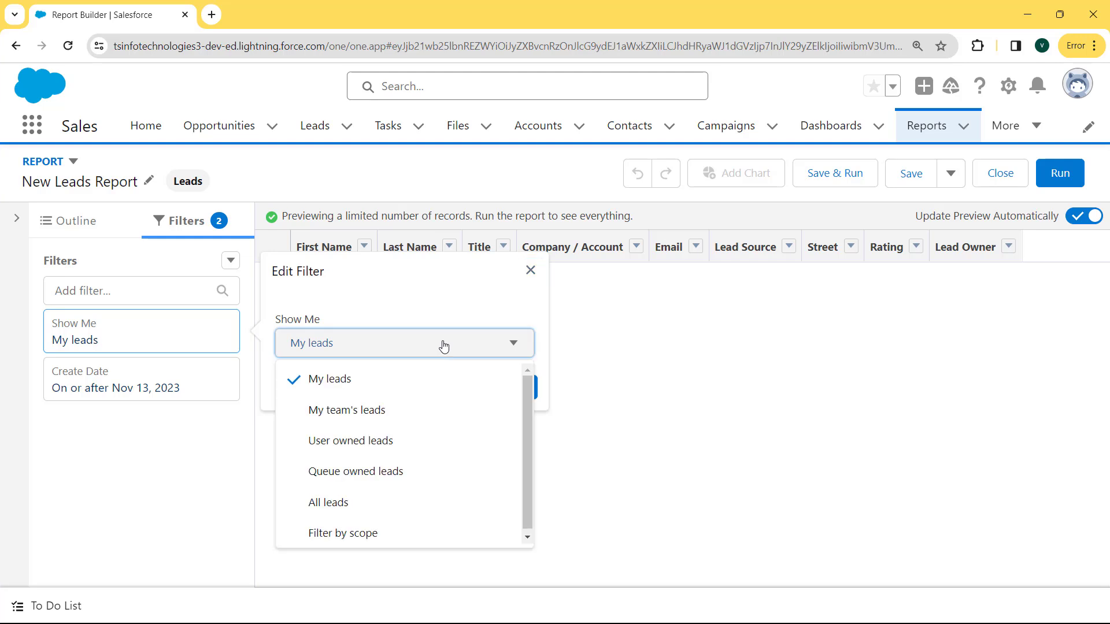
left_click(334, 508)
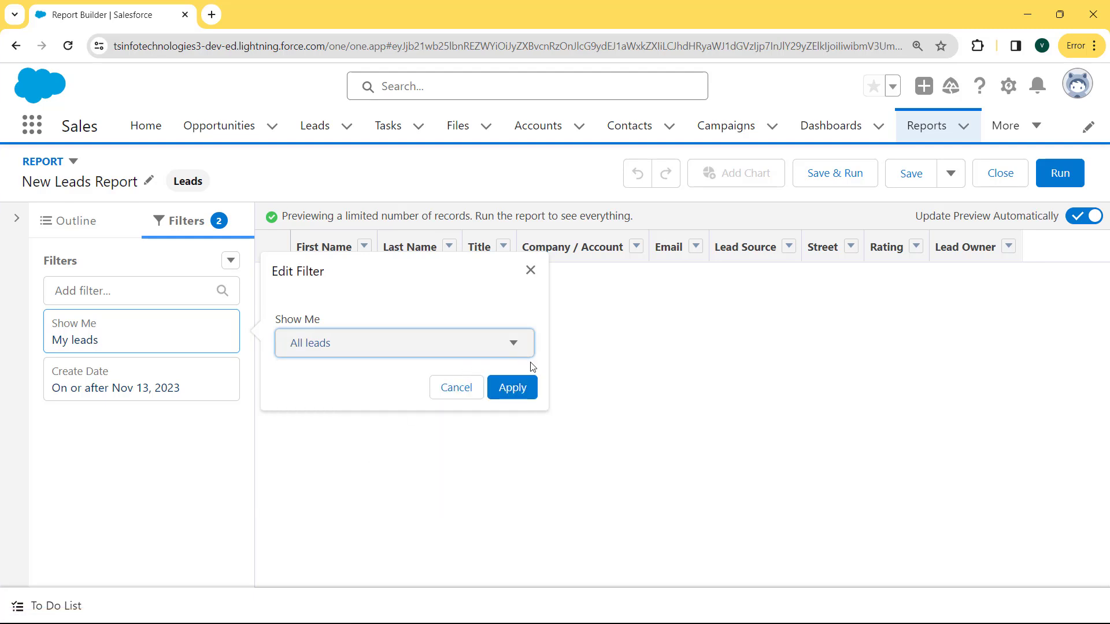
left_click(512, 388)
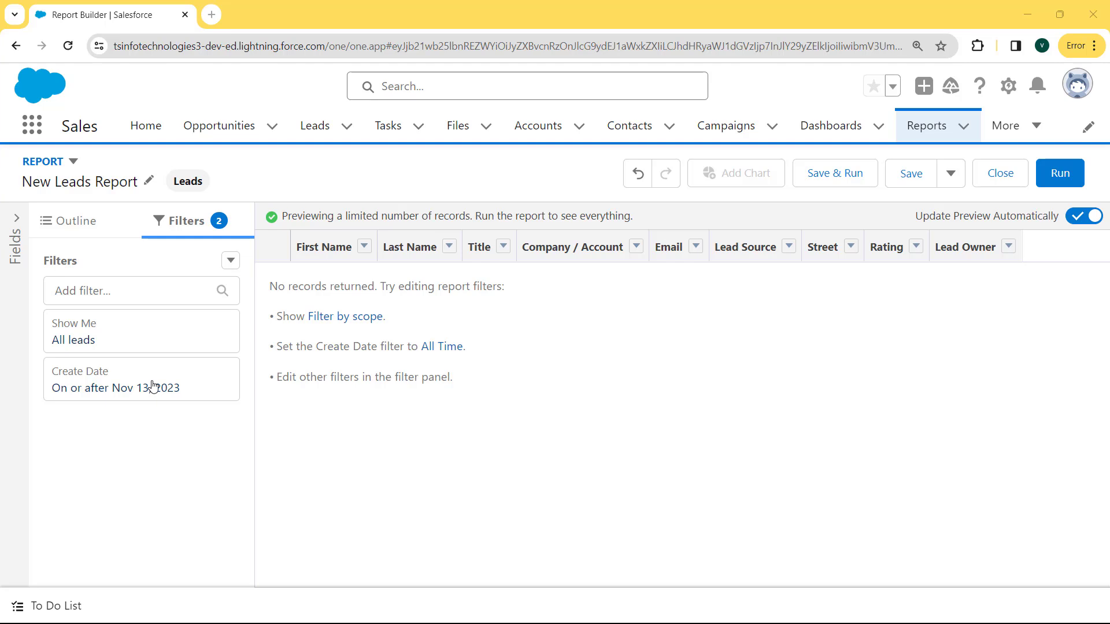
- Set the Create Date filter's range to All Time
left_click(184, 383)
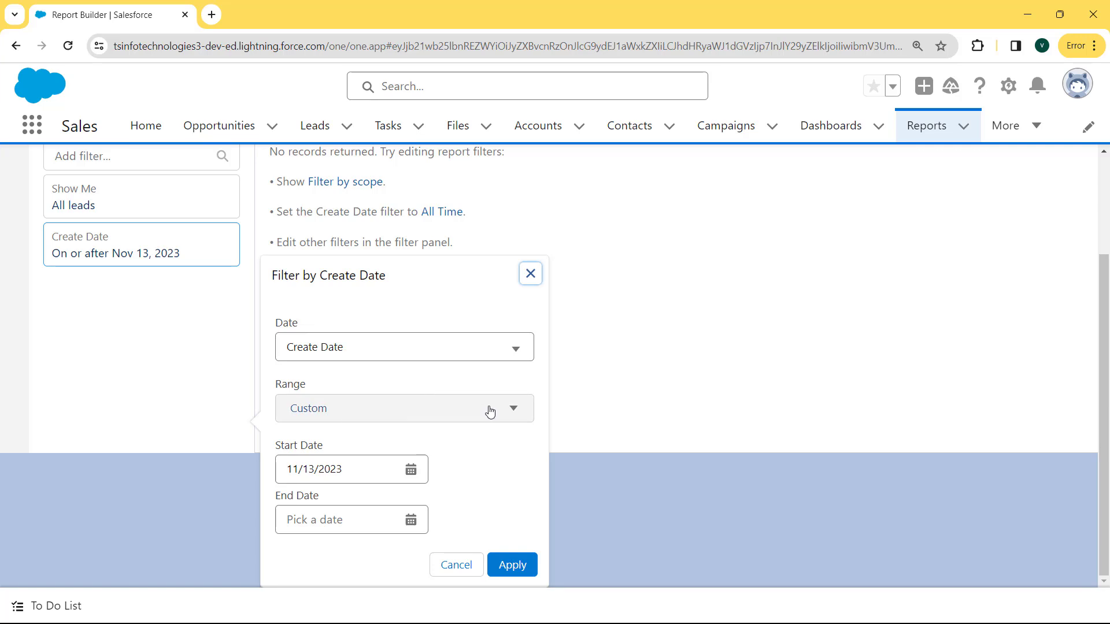
left_click(517, 414)
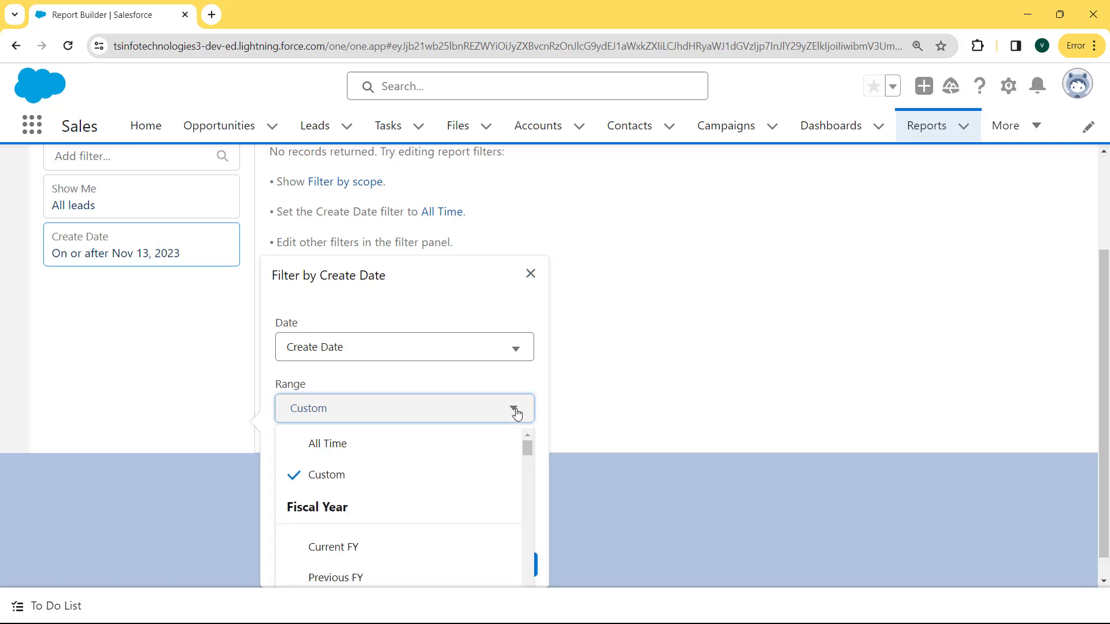
left_click(363, 449)
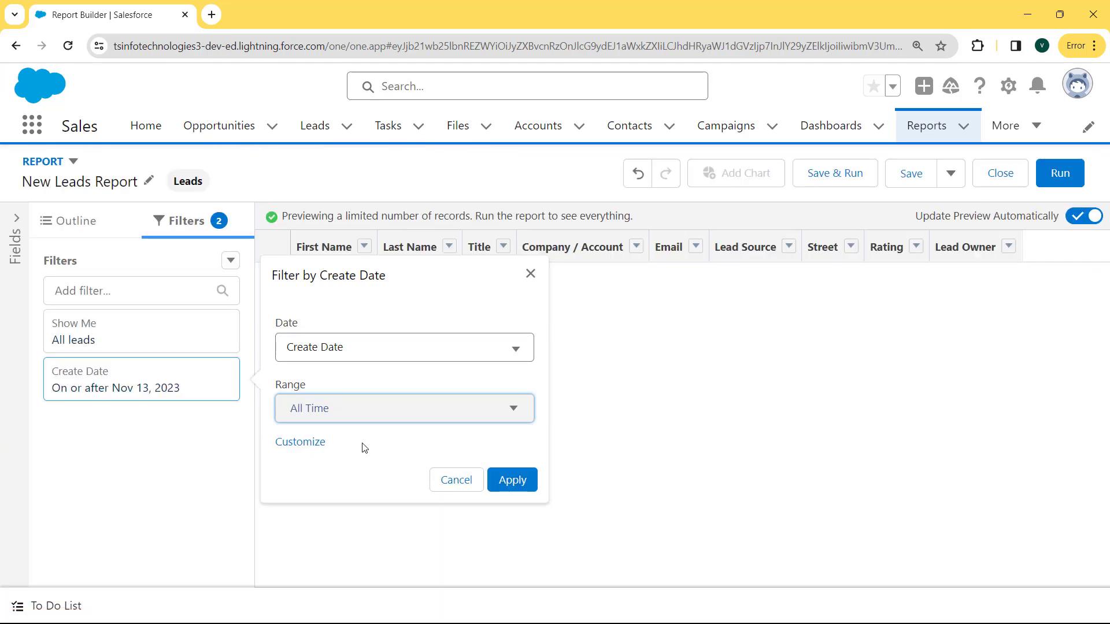
left_click(513, 483)
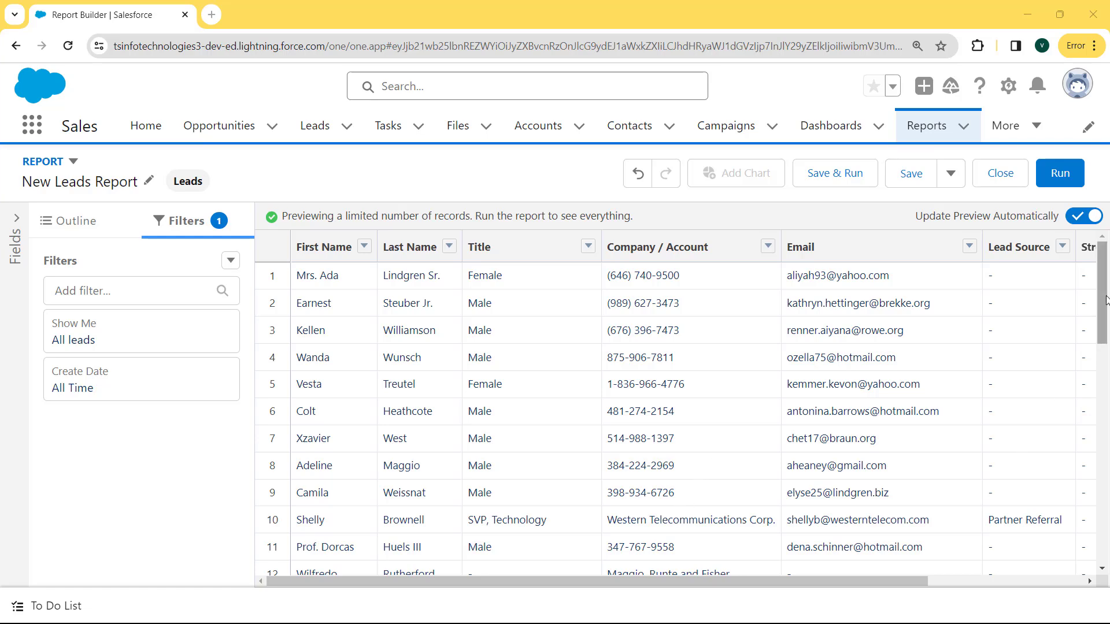
- Add a Lead Status filter to the report that equals Working - Contacted
scroll(371, 318, "down", 3)
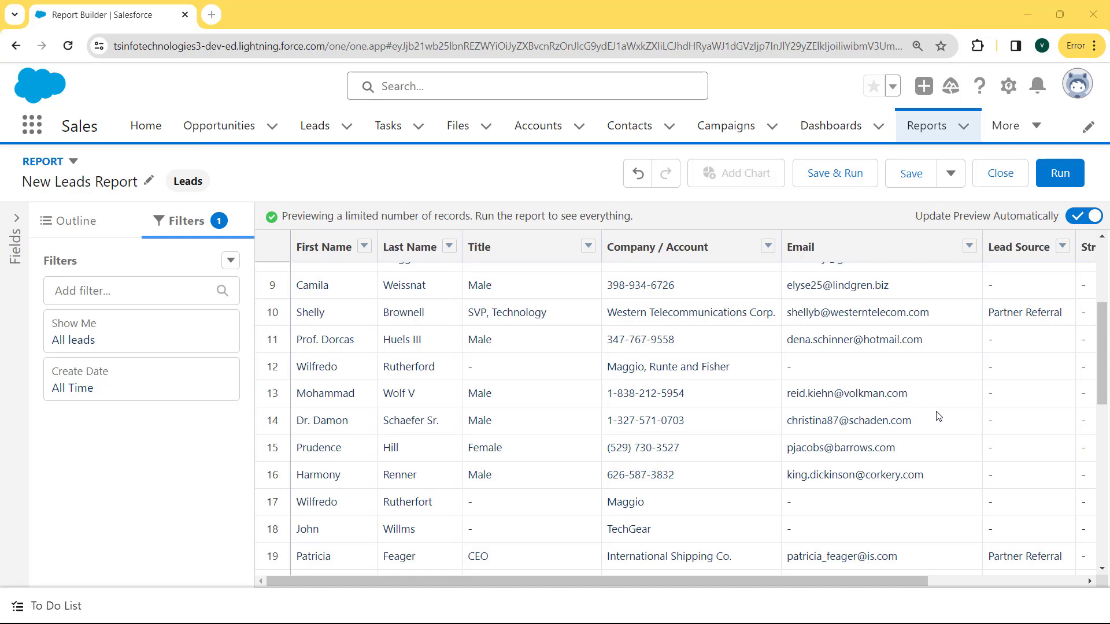
left_click_drag(1103, 363, 1108, 330)
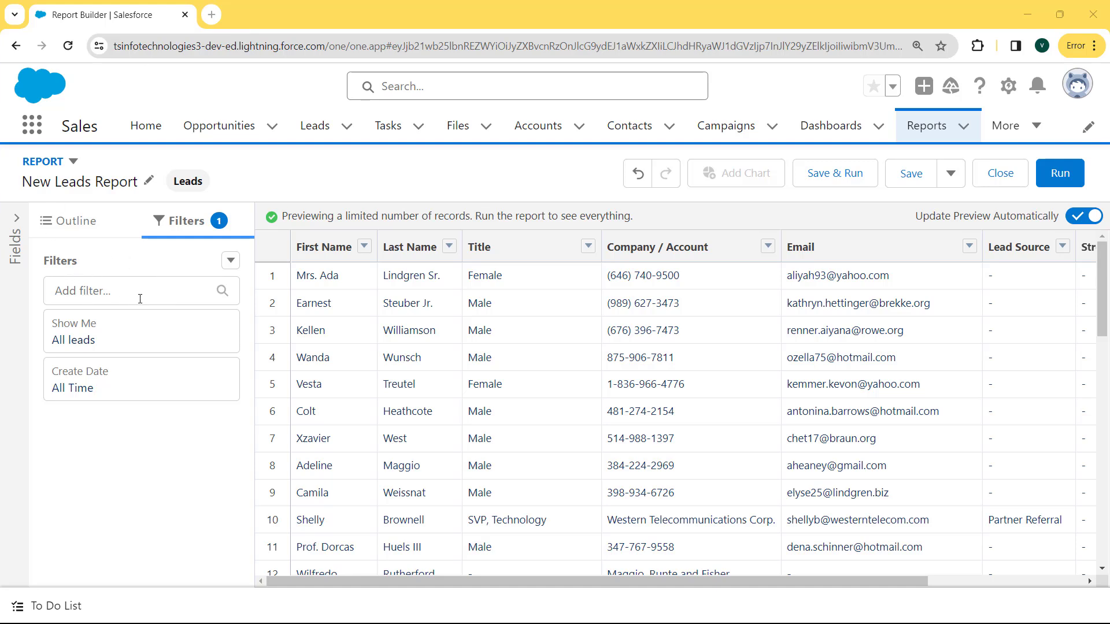
left_click(112, 281)
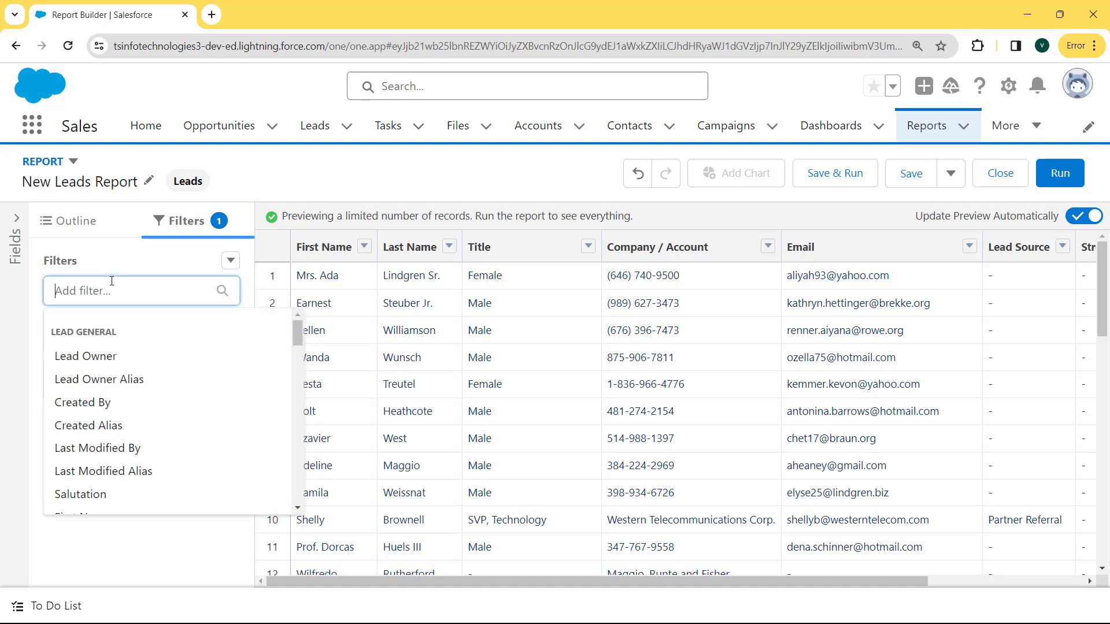
type("le")
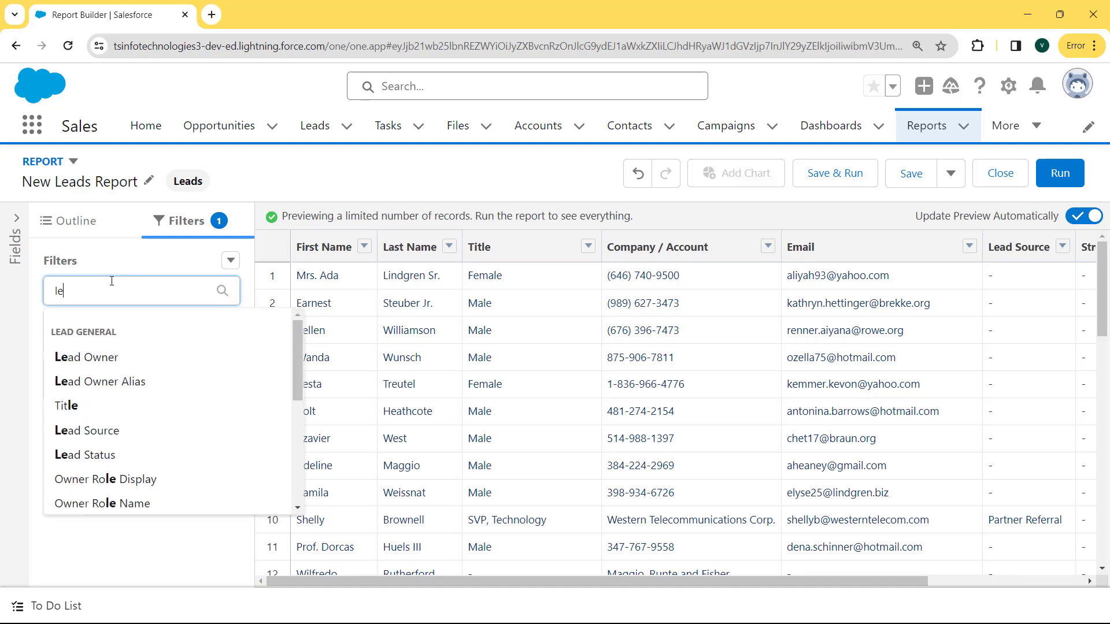
type("ad status")
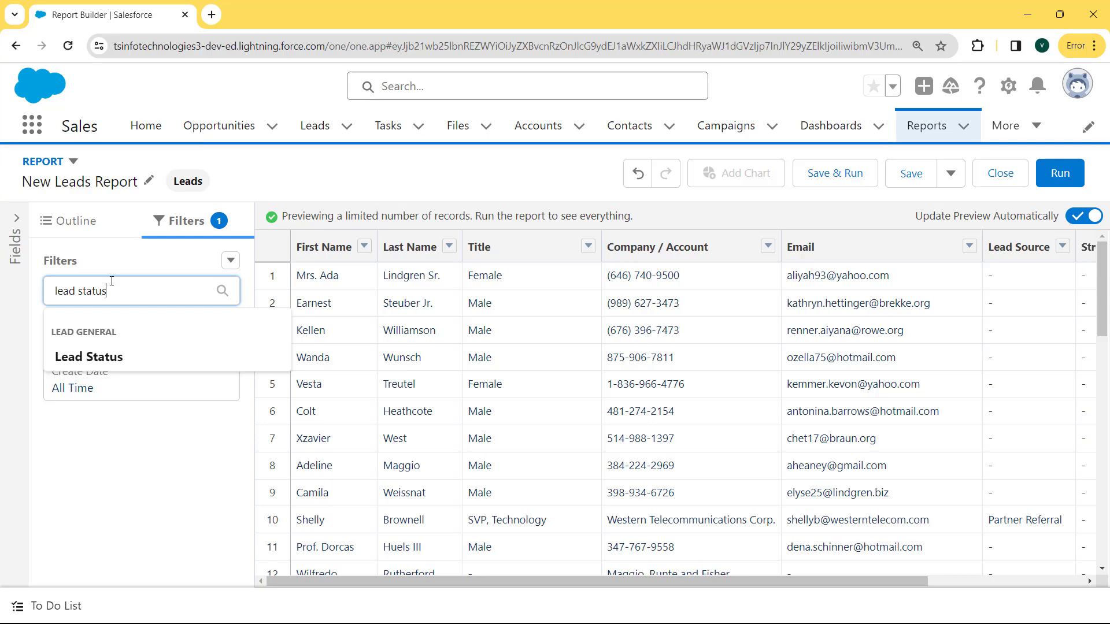
left_click(99, 357)
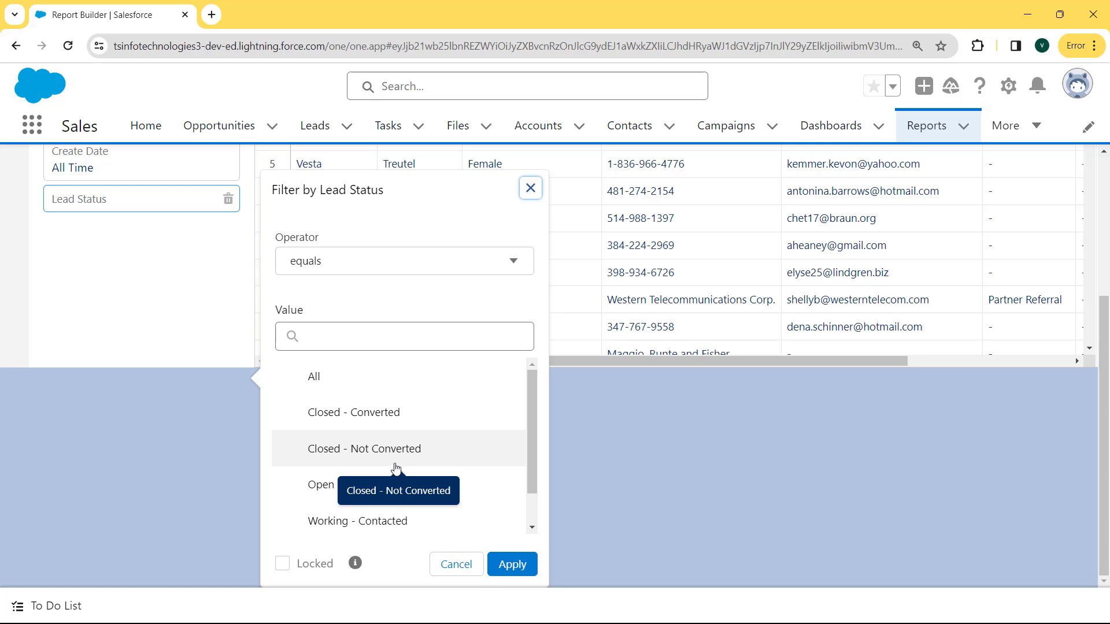
left_click(386, 516)
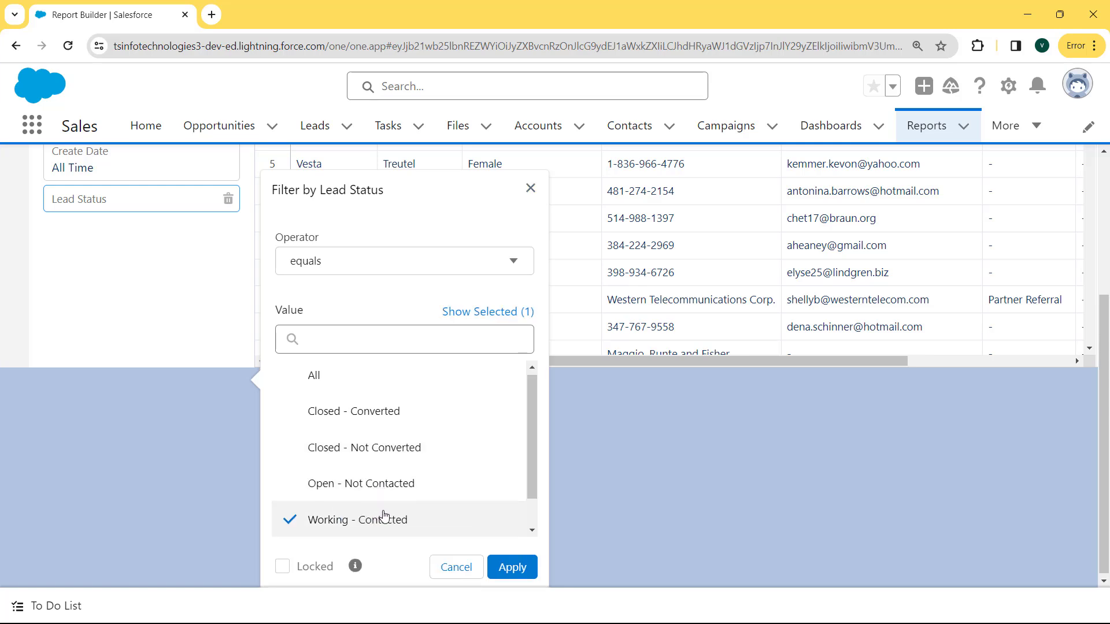
left_click(504, 569)
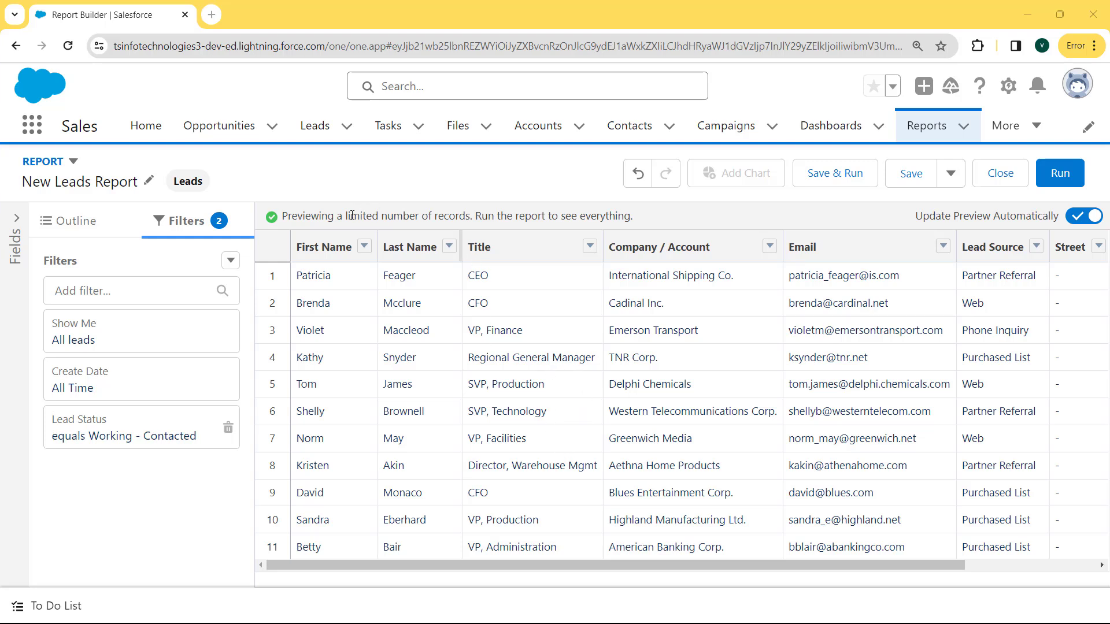
- Remove the Email and Street columns from the report and move Lead Owner to the start of the column order
left_click(15, 222)
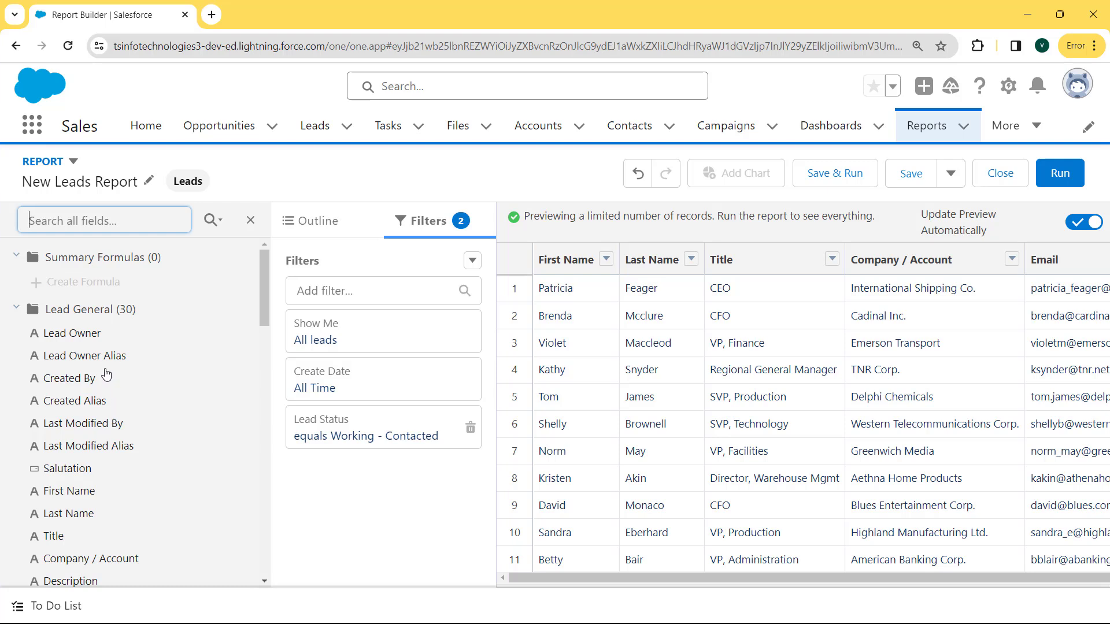
left_click(315, 227)
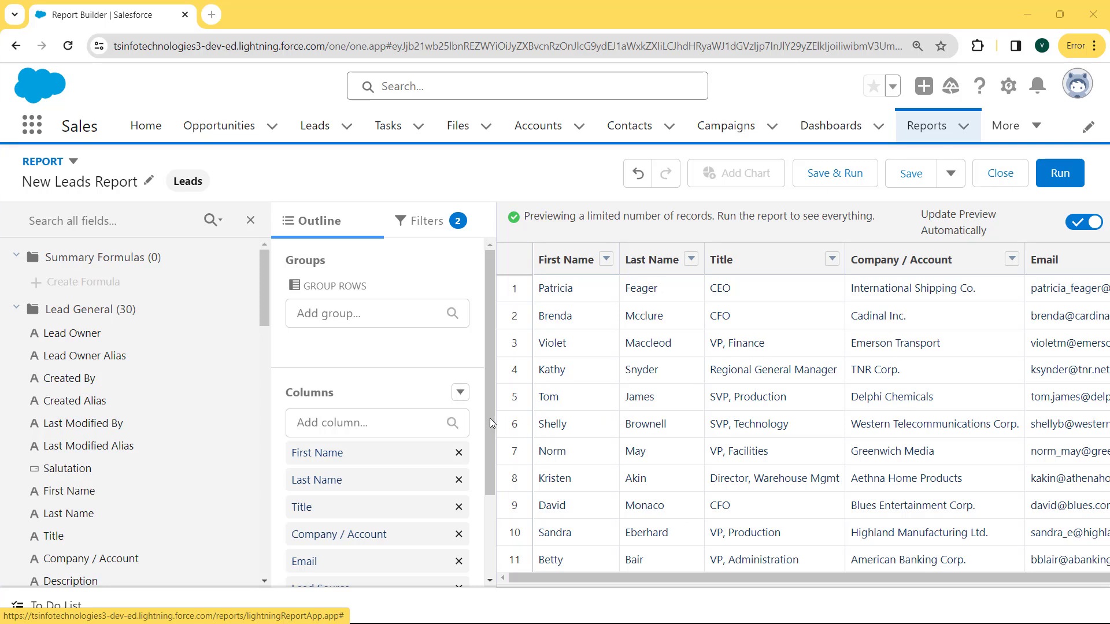
scroll(491, 418, "down", 2)
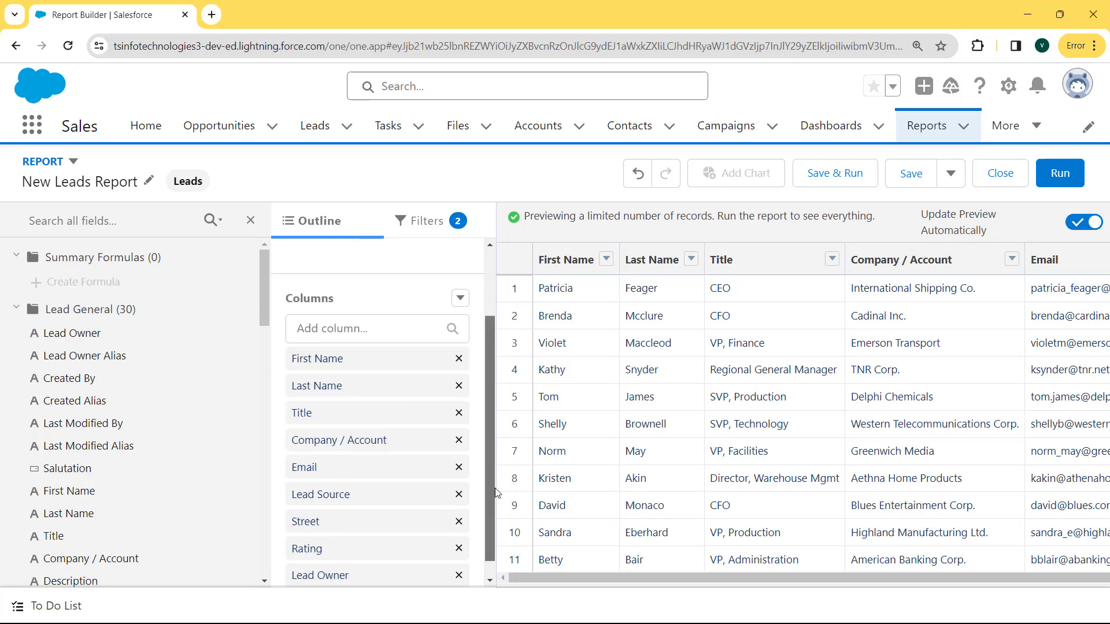
left_click(459, 459)
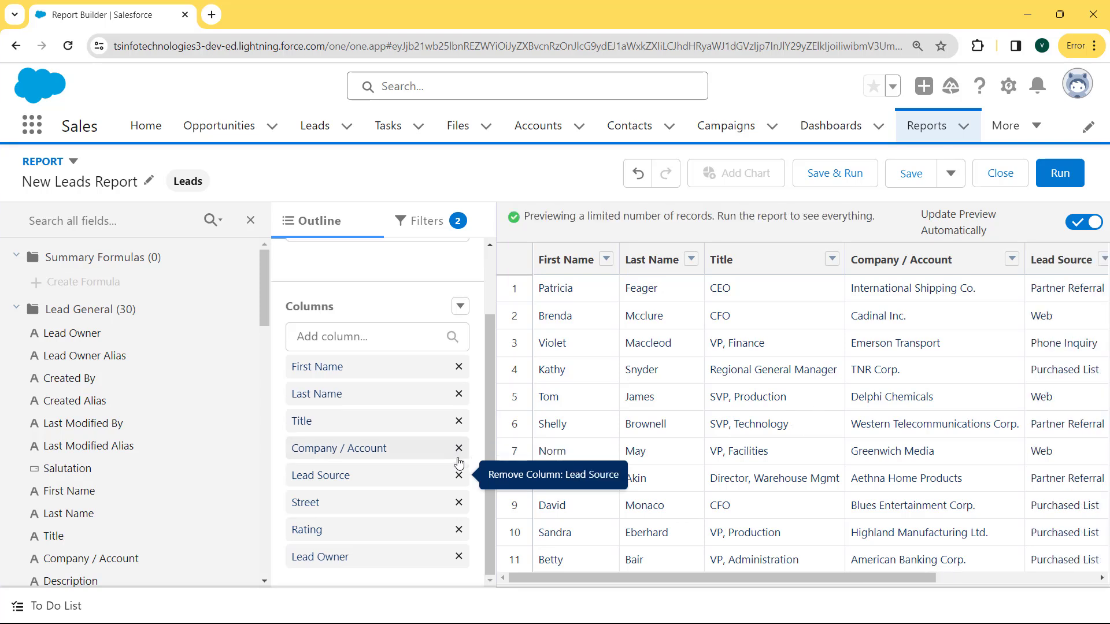
left_click(459, 503)
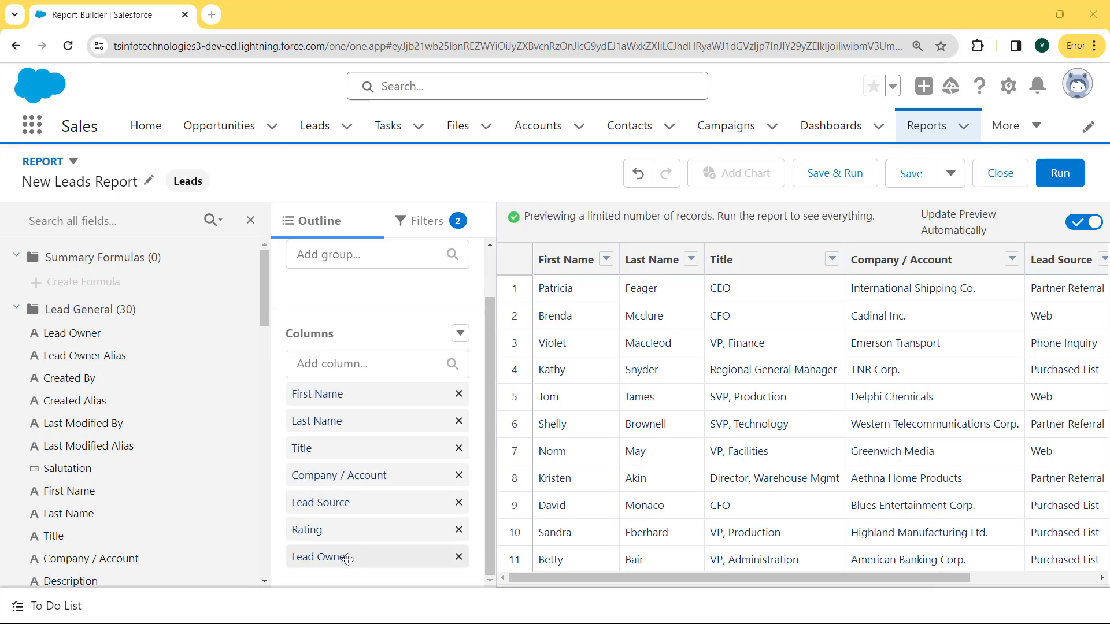
left_click_drag(348, 558, 355, 420)
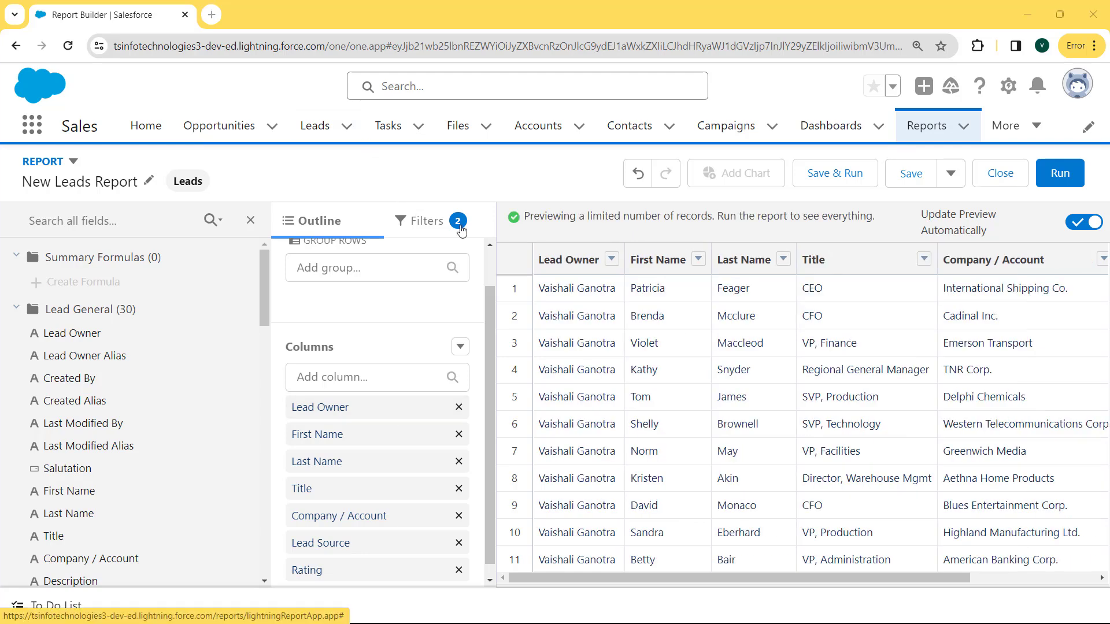
- Search all fields for "annu" and add Annual Revenue as the report's first column
left_click(209, 221)
left_click(130, 225)
type("annu")
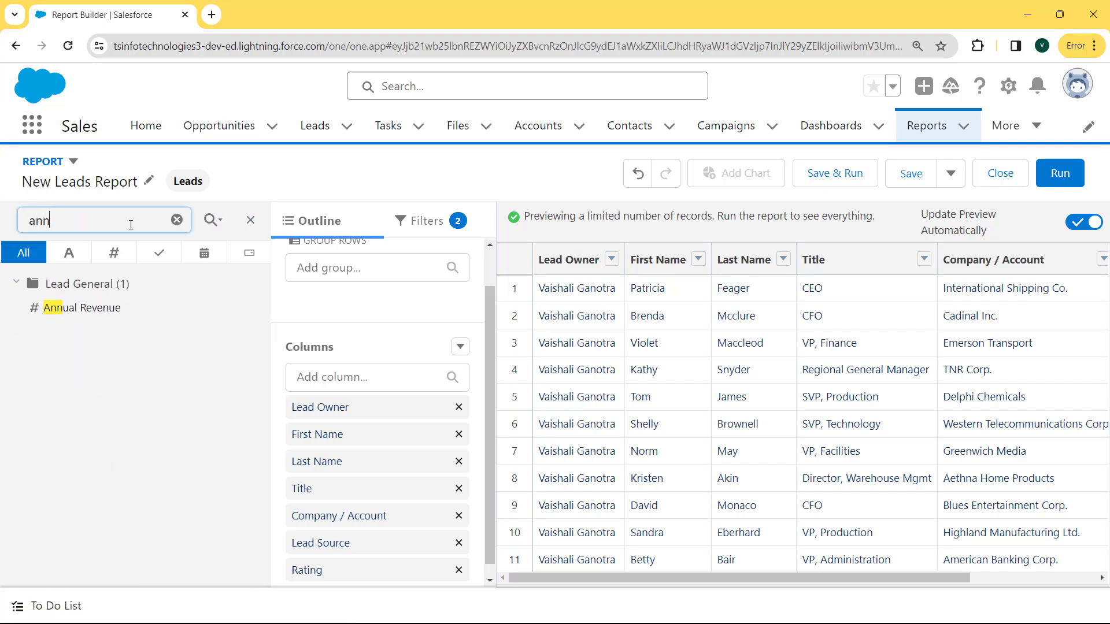
left_click(83, 311)
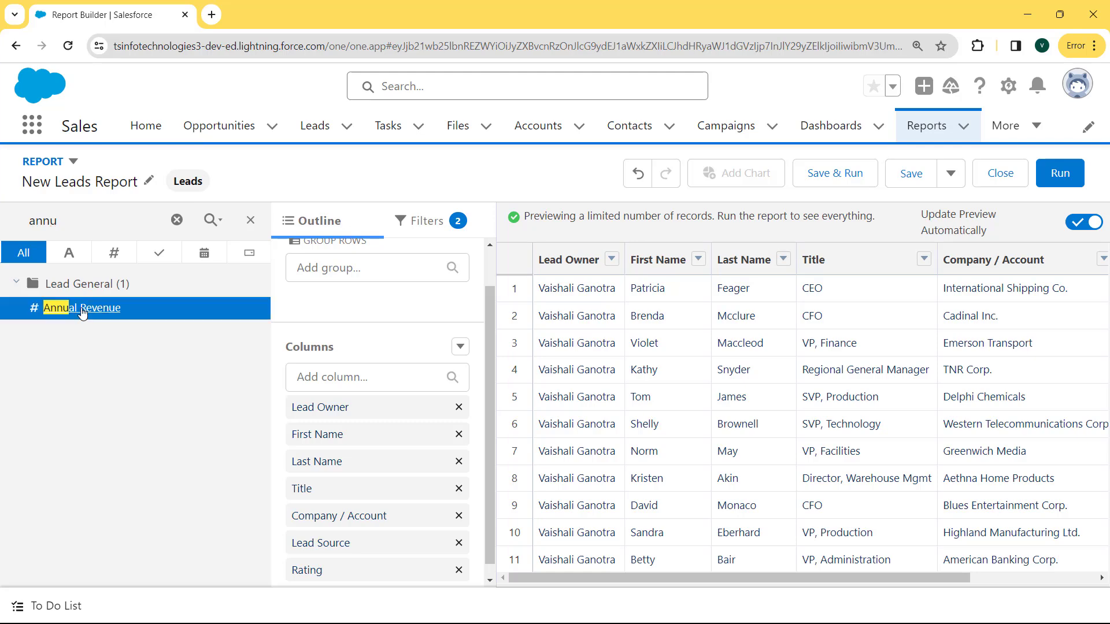
left_click_drag(83, 311, 414, 370)
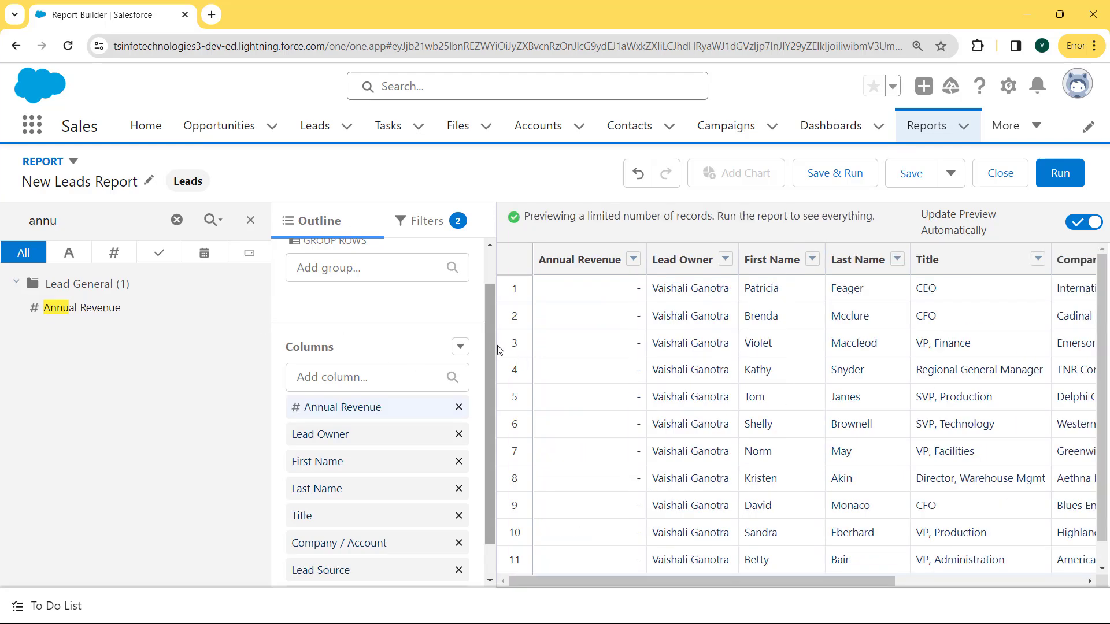
- Move the Annual Revenue column between Company / Account and Lead Source and check its place in the preview
scroll(333, 508, "down", 1)
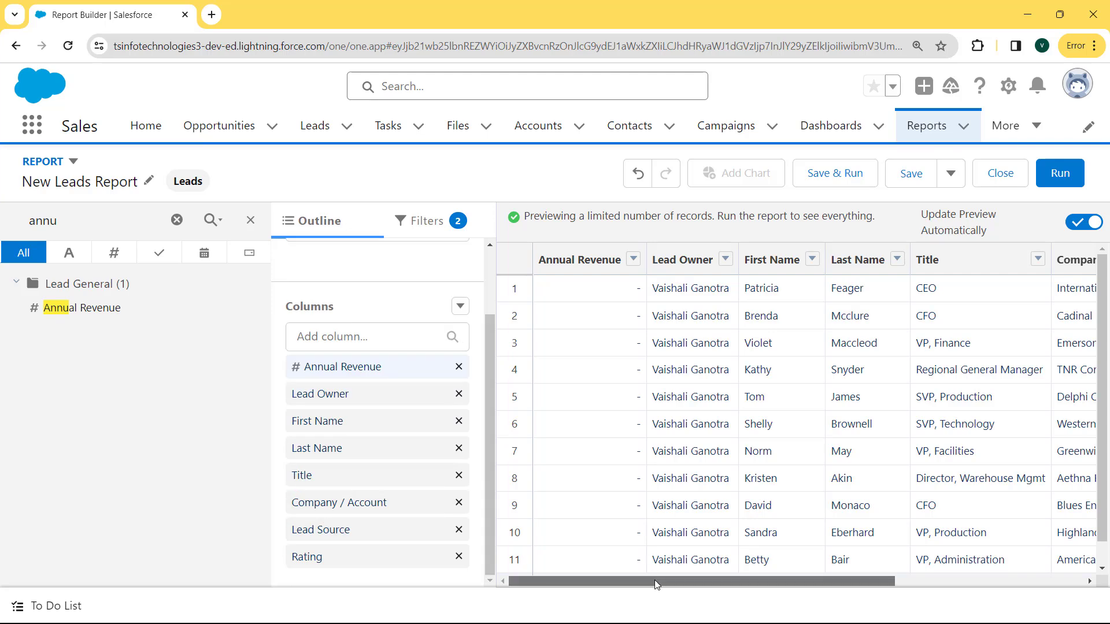
left_click_drag(654, 581, 693, 581)
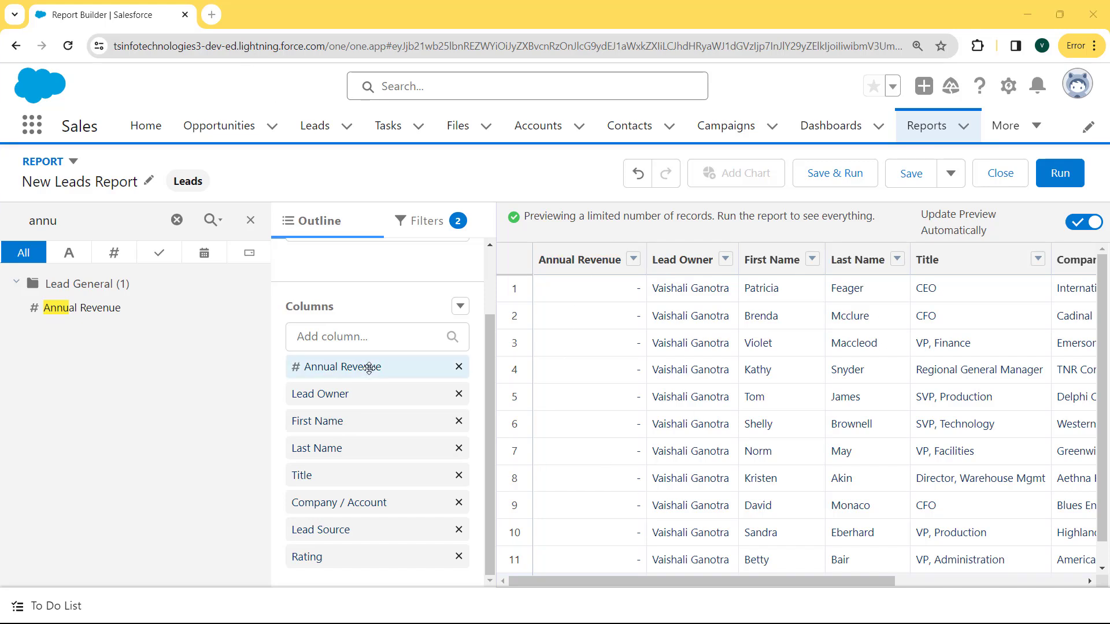
left_click_drag(369, 367, 374, 528)
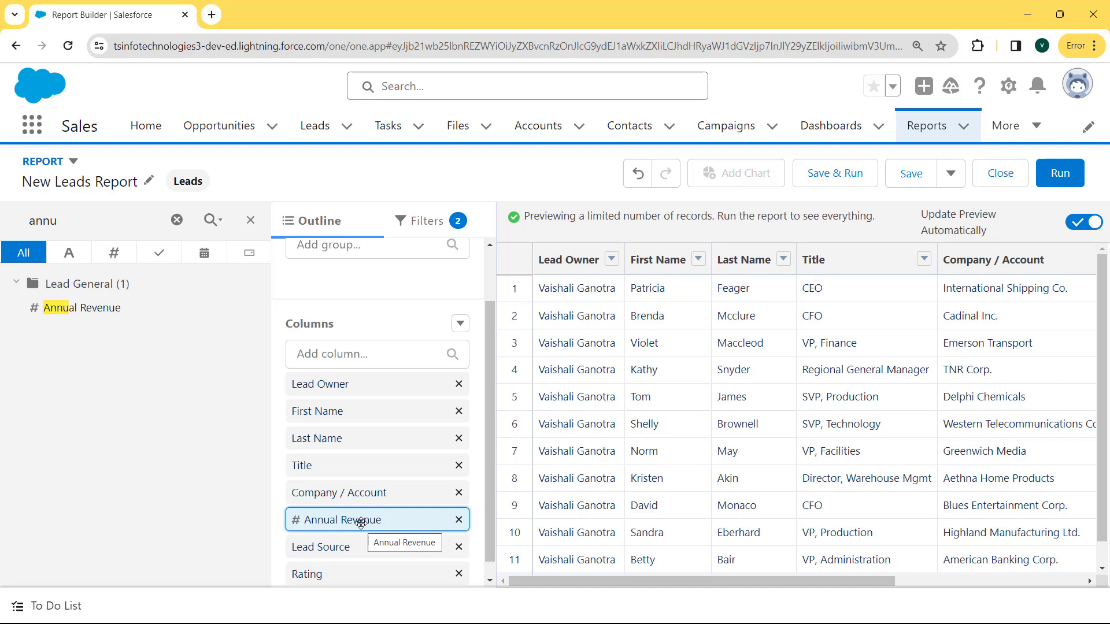
left_click_drag(591, 581, 758, 581)
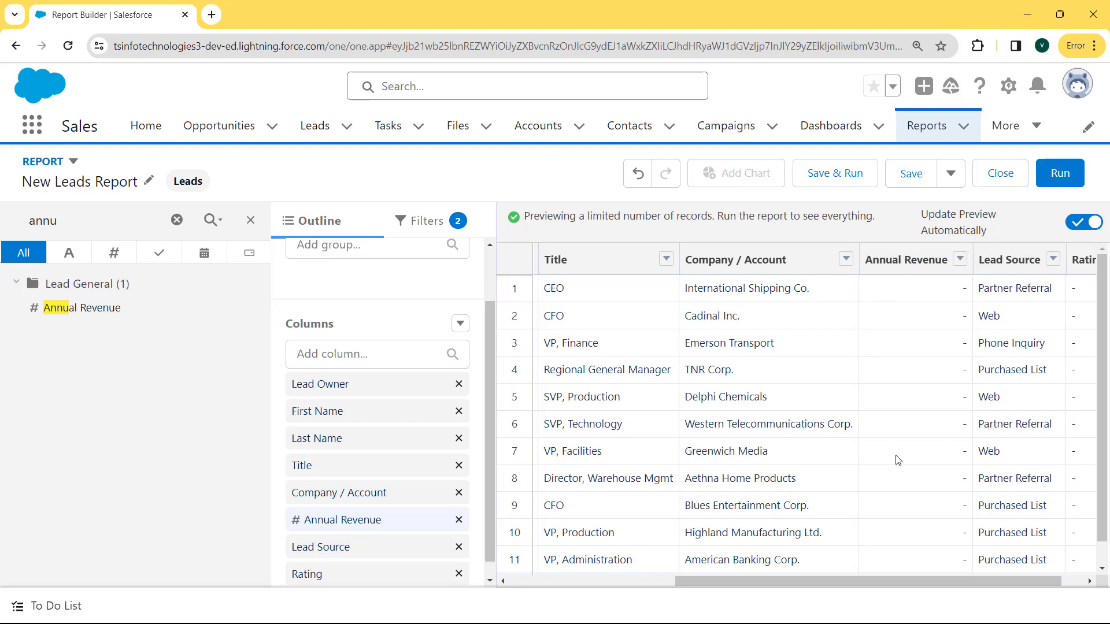
left_click_drag(487, 330, 489, 258)
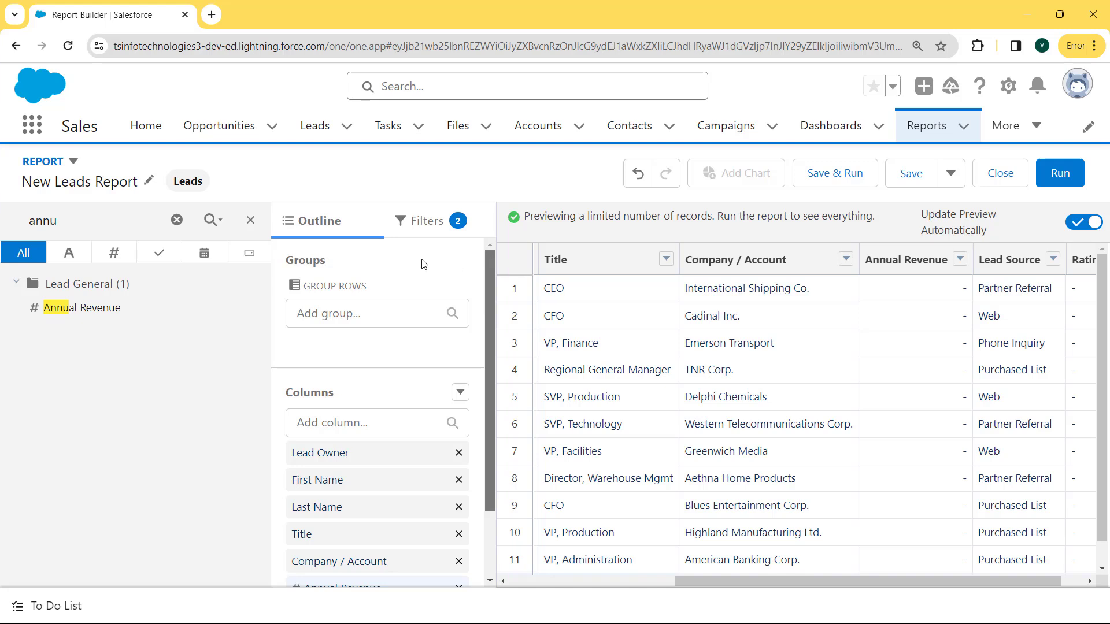
- Search the row grouping fields for "lead" and group the report rows by Lead Source
left_click(349, 319)
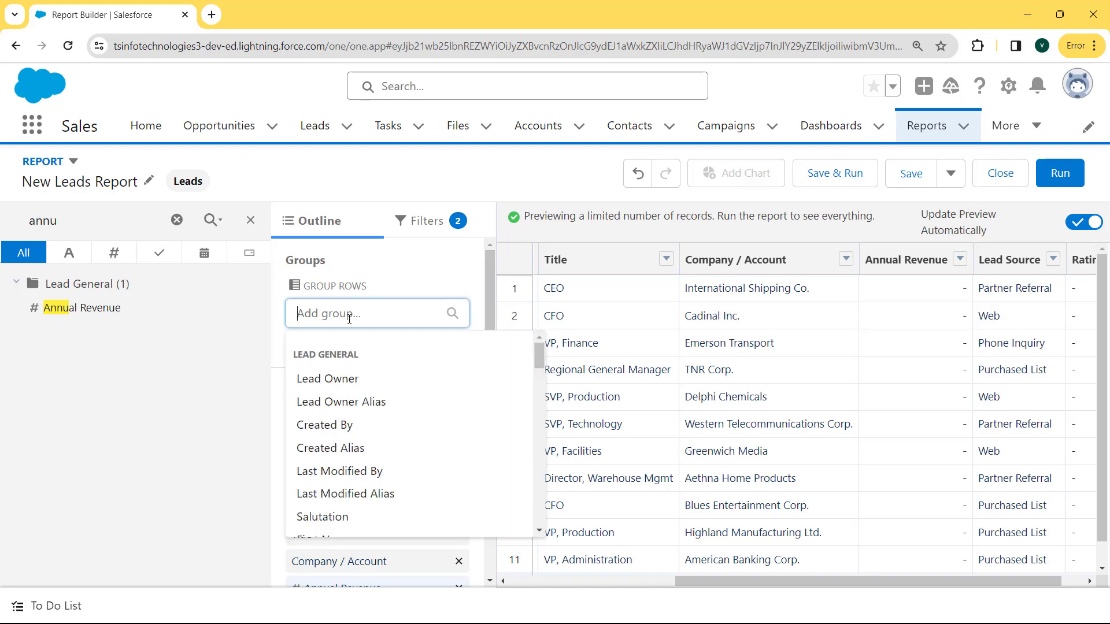
type("lead")
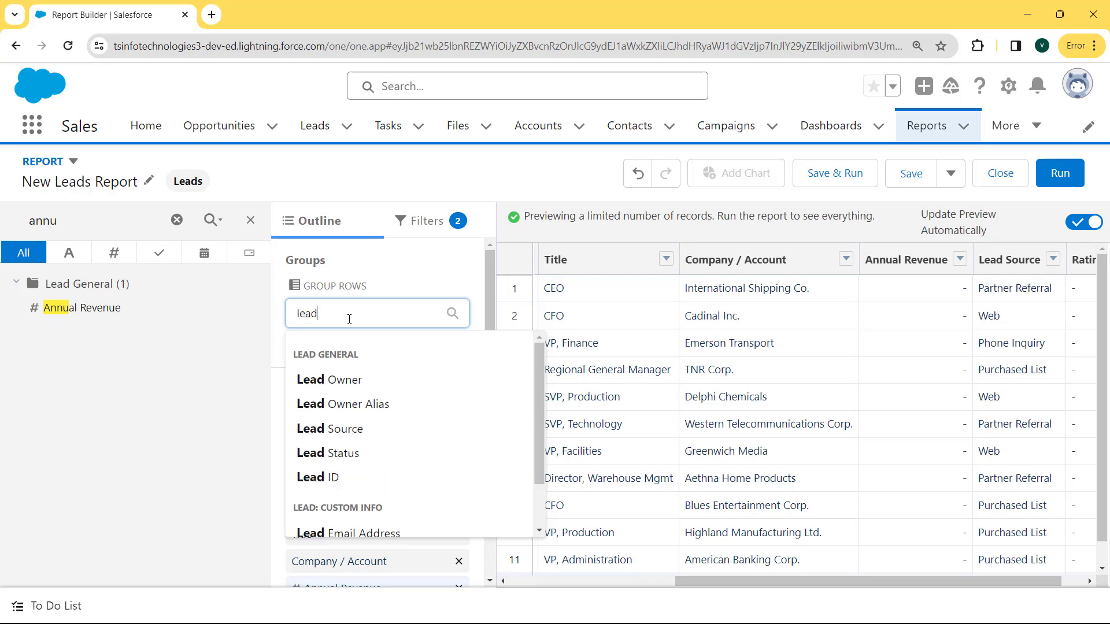
left_click(343, 435)
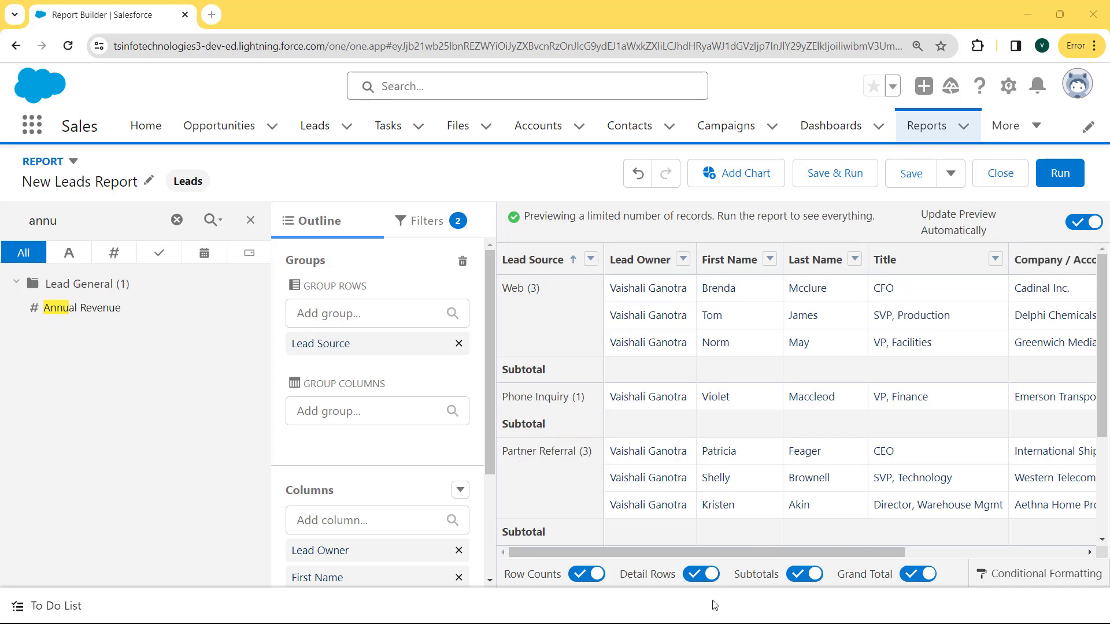
- Examine the Annual Revenue column's summarize options in the grouped report preview
left_click_drag(722, 553, 975, 524)
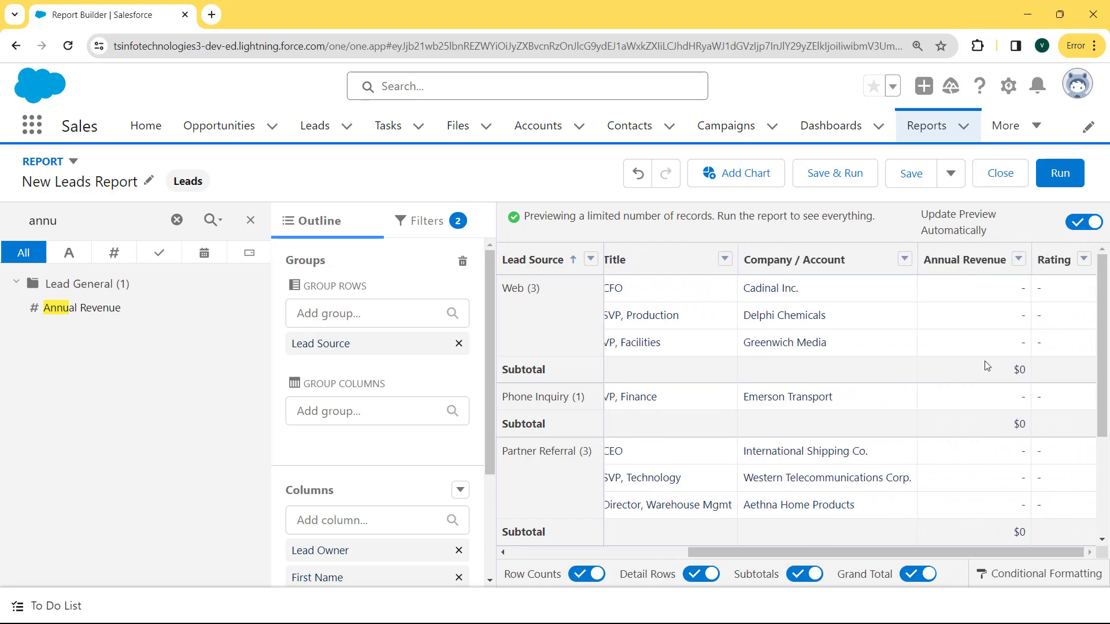
left_click(1019, 260)
left_click(1019, 261)
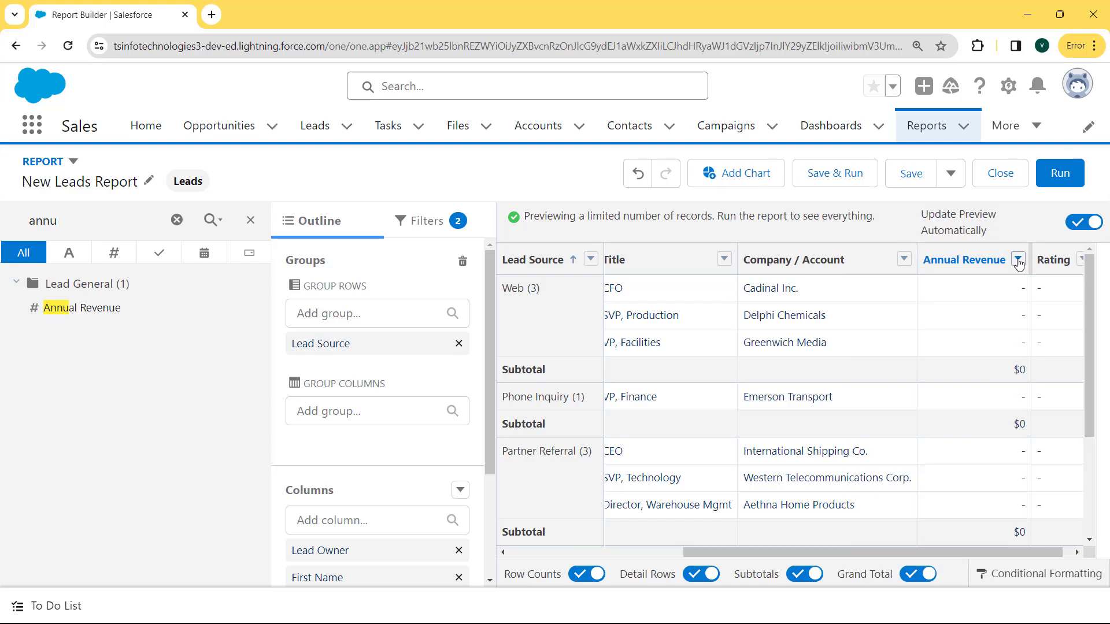
left_click(1019, 261)
mouse_move(937, 416)
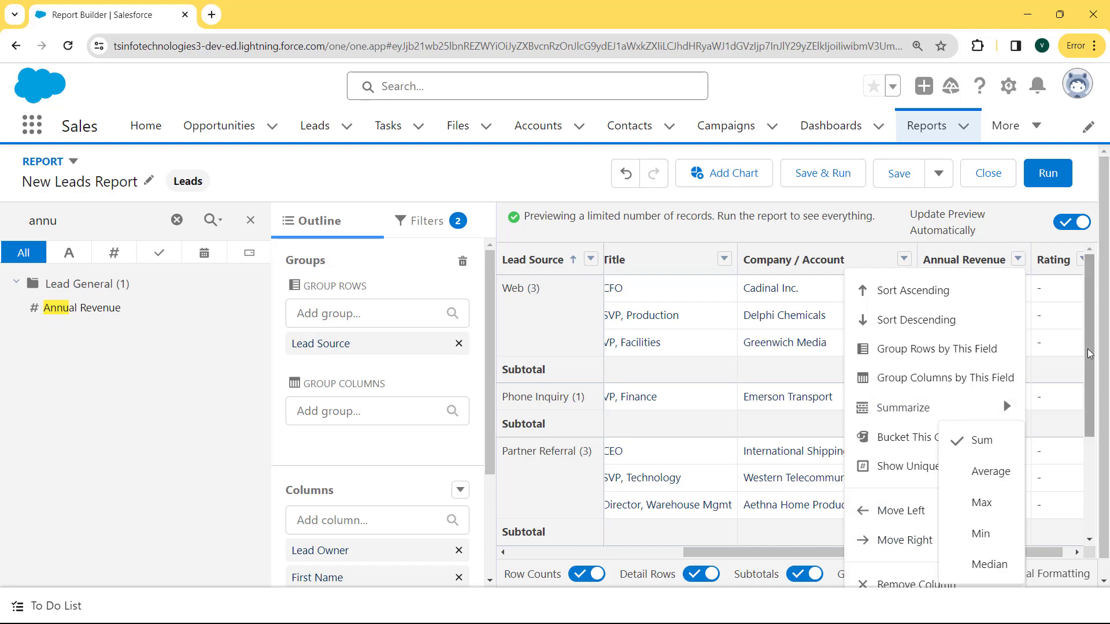
left_click_drag(1089, 354, 1085, 488)
scroll(1087, 481, "up", 3)
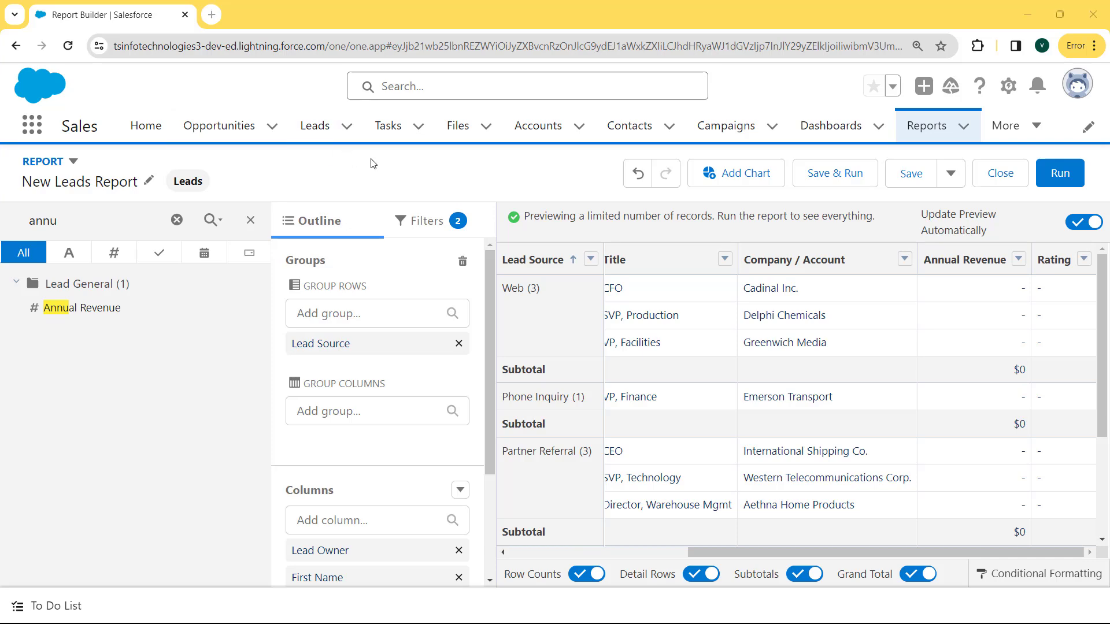
- Start saving the report with the name "Lead Report" and have its unique name filled in
left_click(907, 173)
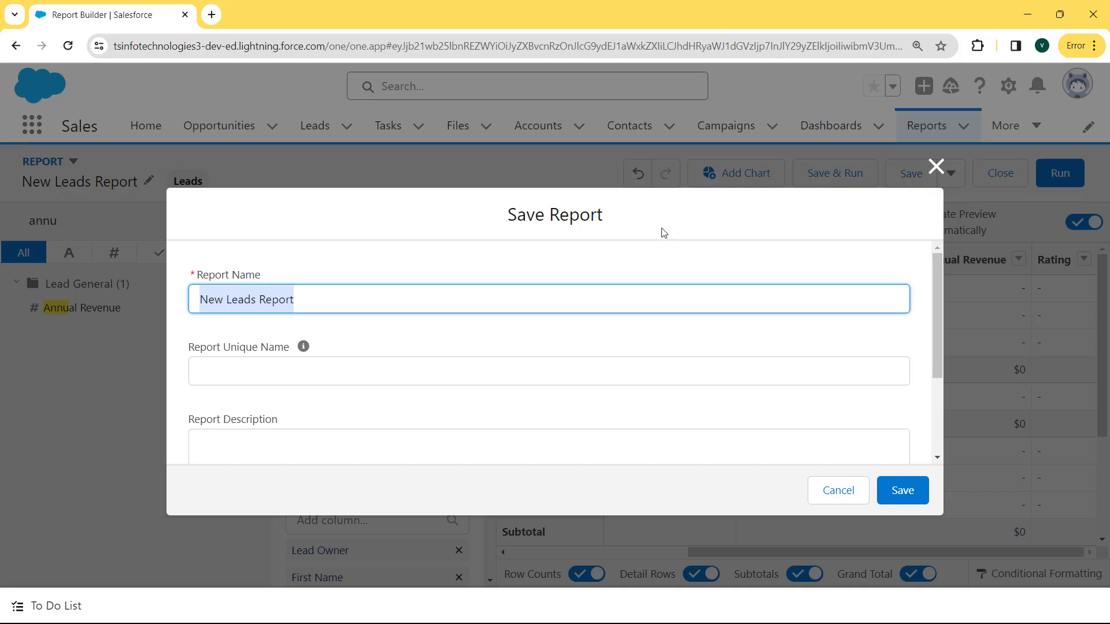
key("BackSpace")
type("Lea")
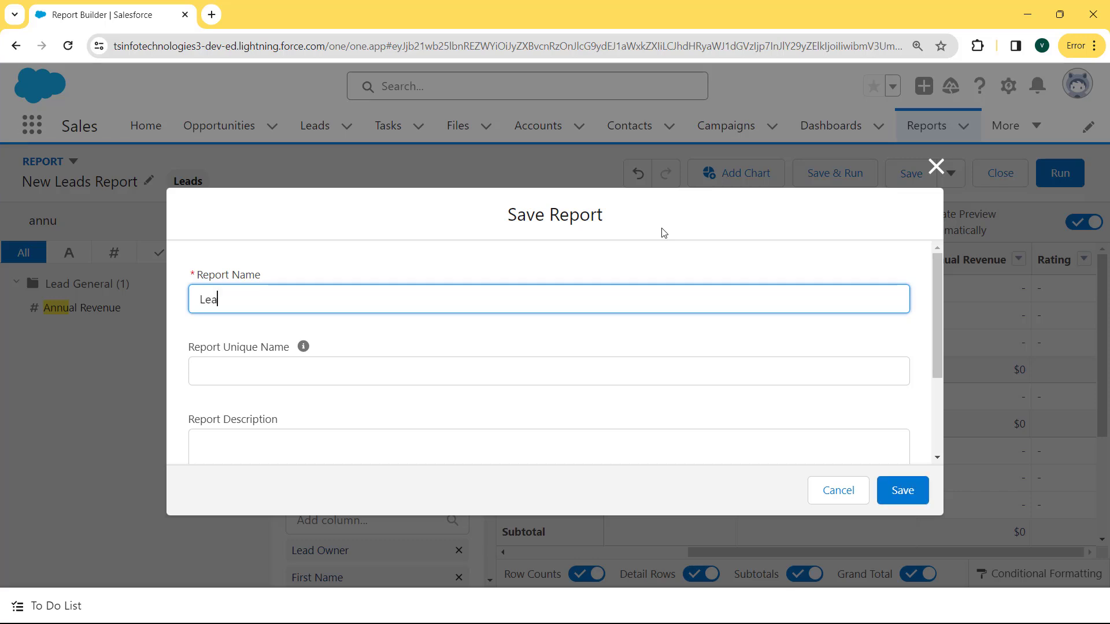
type("d Report")
left_click(462, 368)
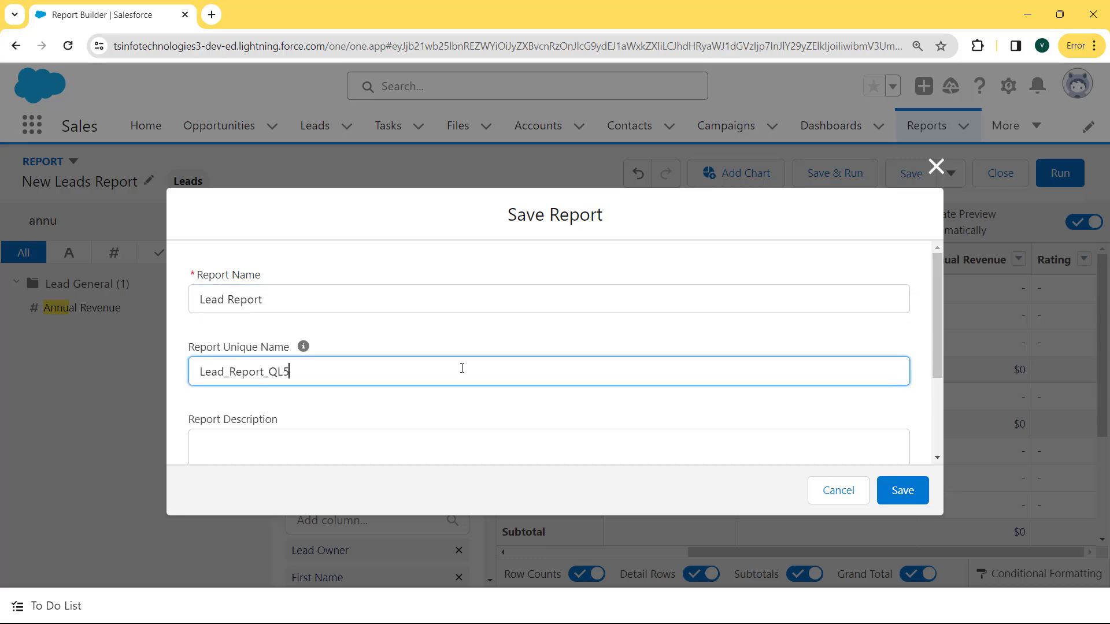
- Save the report in the Private Reports folder and run it
left_click_drag(935, 335, 943, 415)
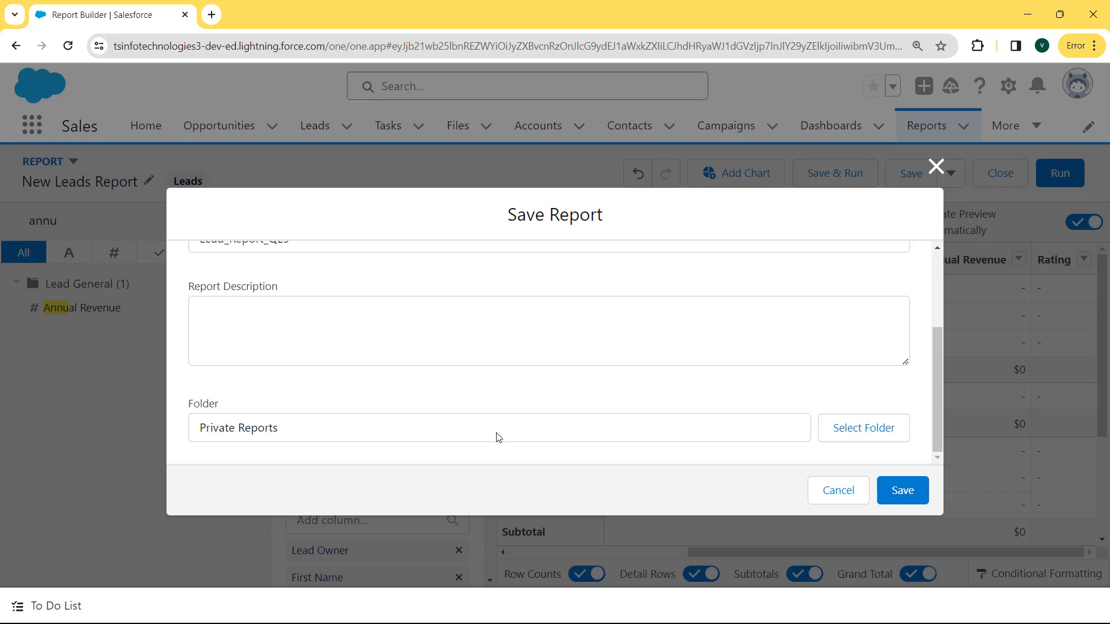
left_click(858, 433)
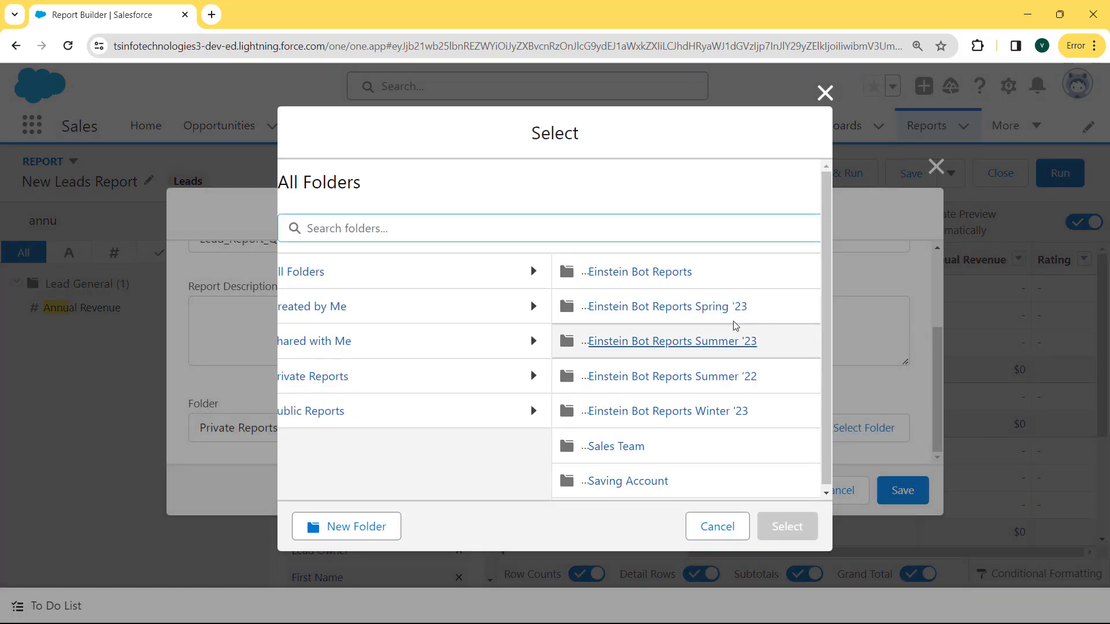
left_click(338, 380)
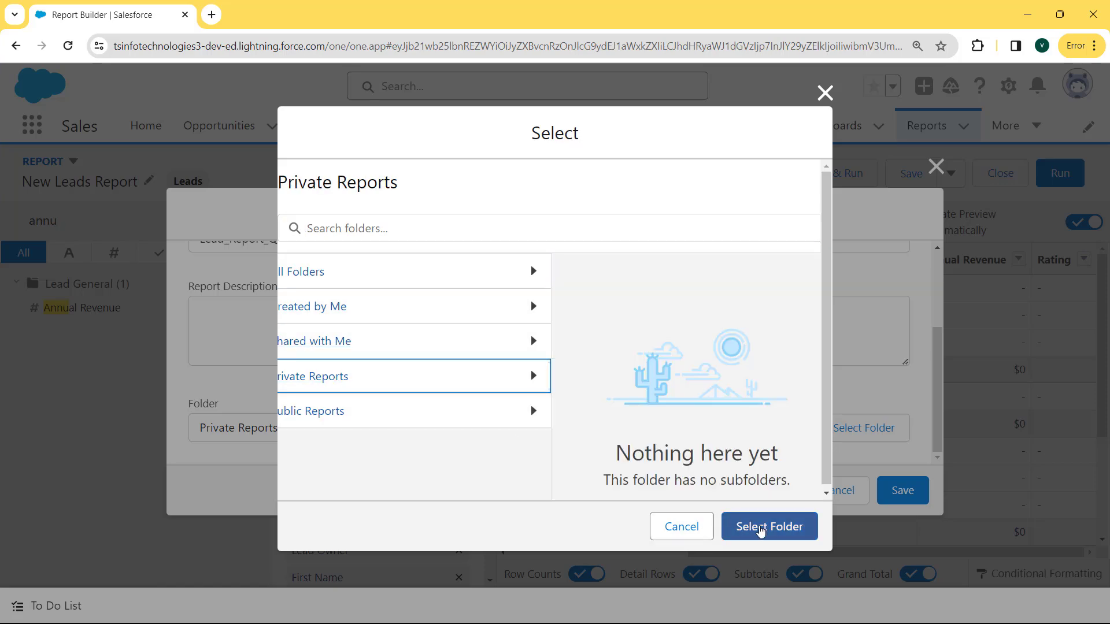
left_click(758, 528)
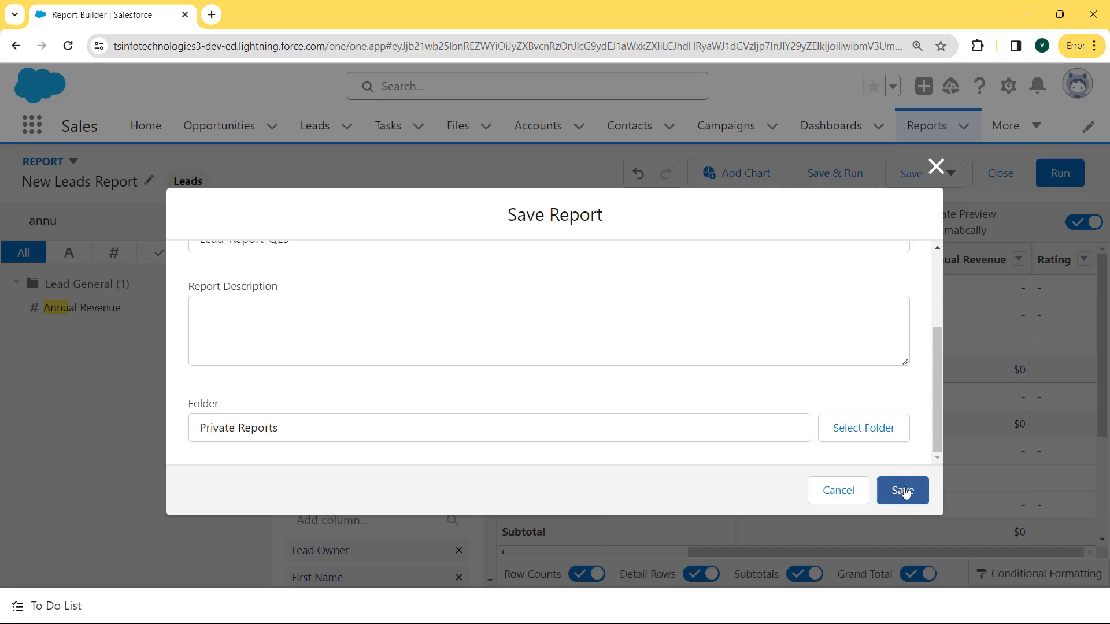
left_click(903, 491)
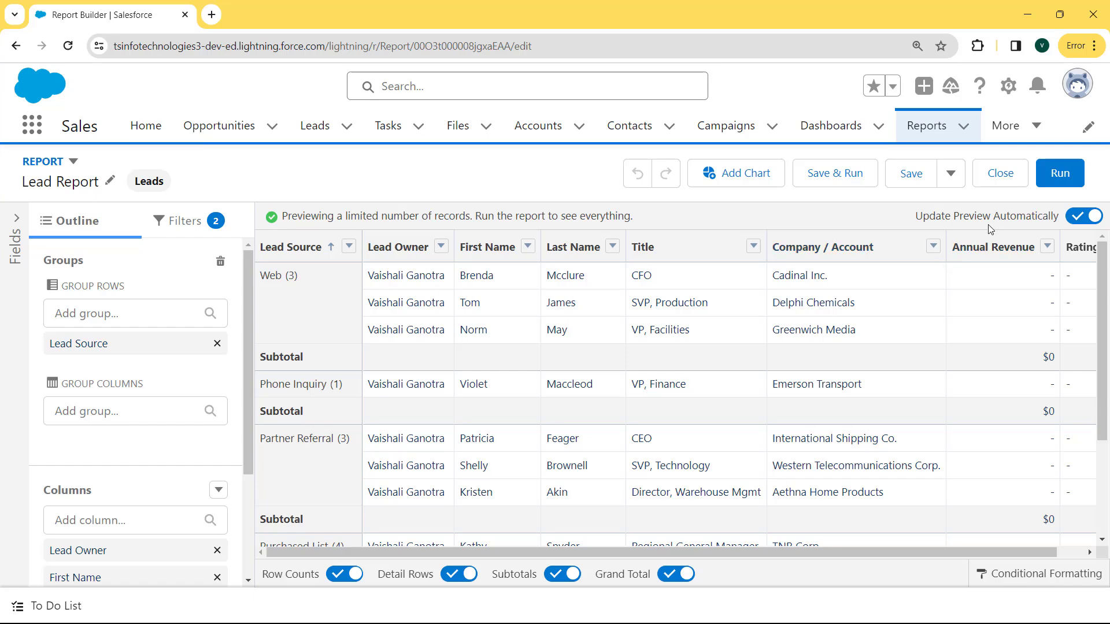
left_click(1056, 174)
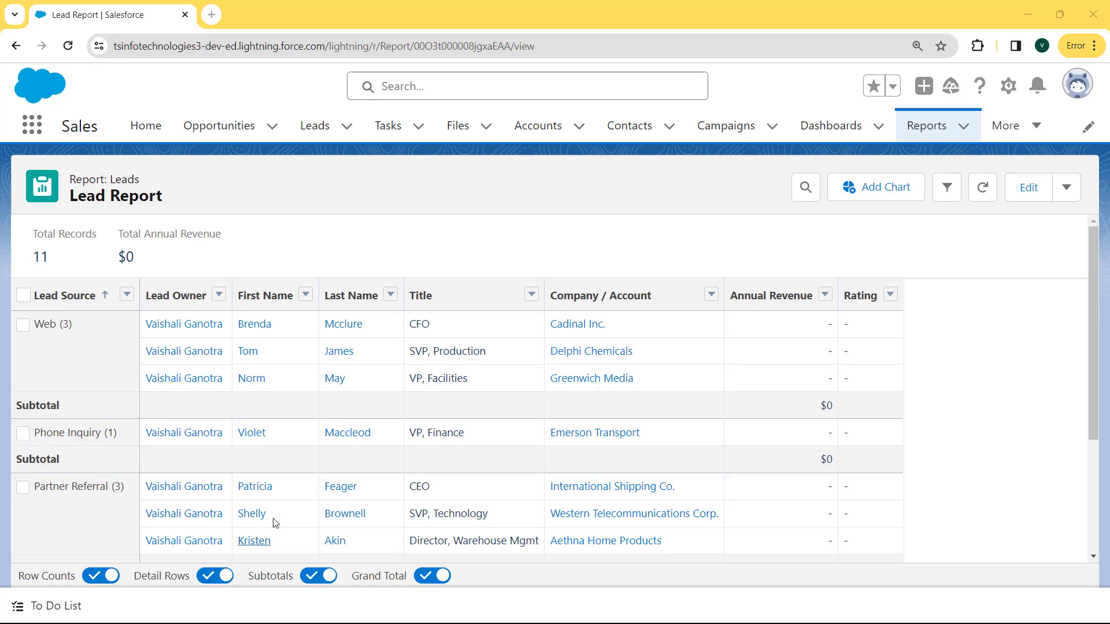
- Reopen the report for editing, add a chart to it and try the Donut and Funnel display types
left_click(1032, 183)
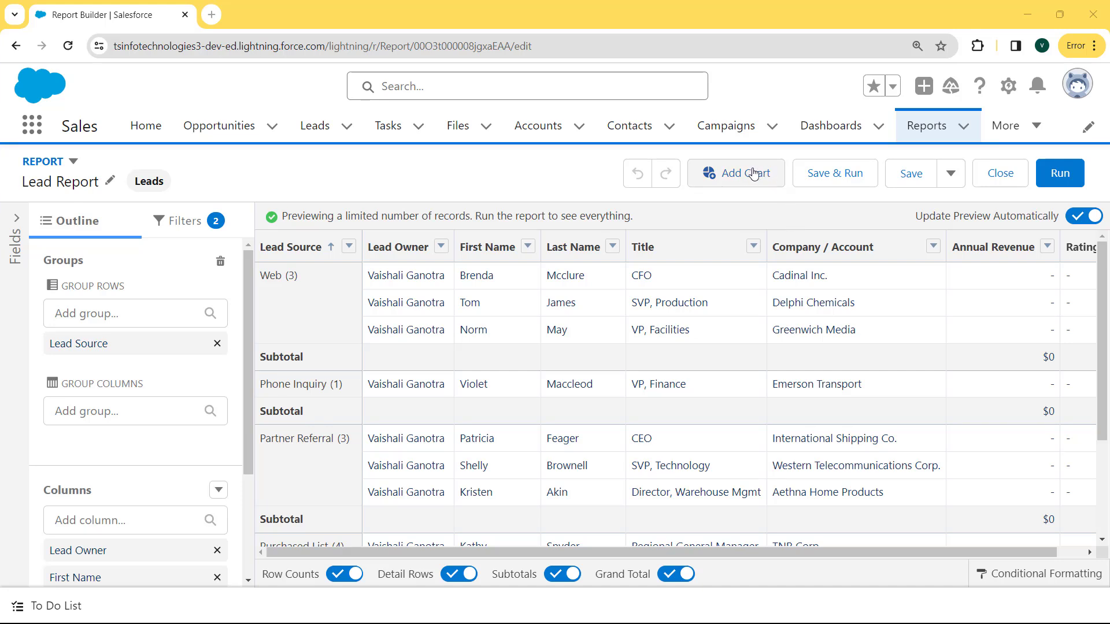
left_click(742, 176)
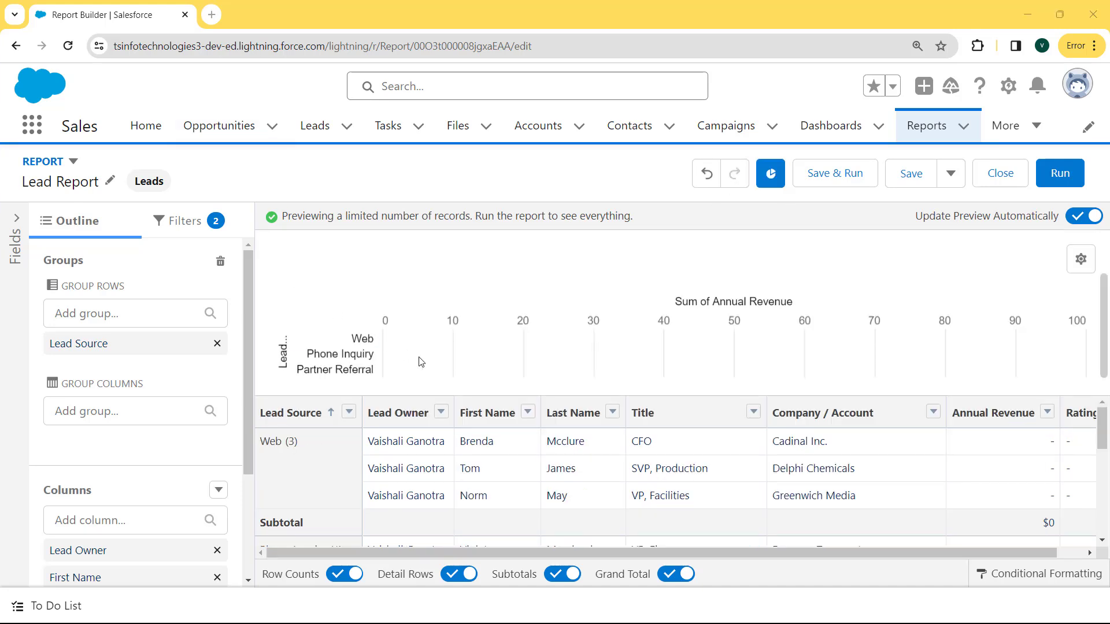
left_click(1079, 260)
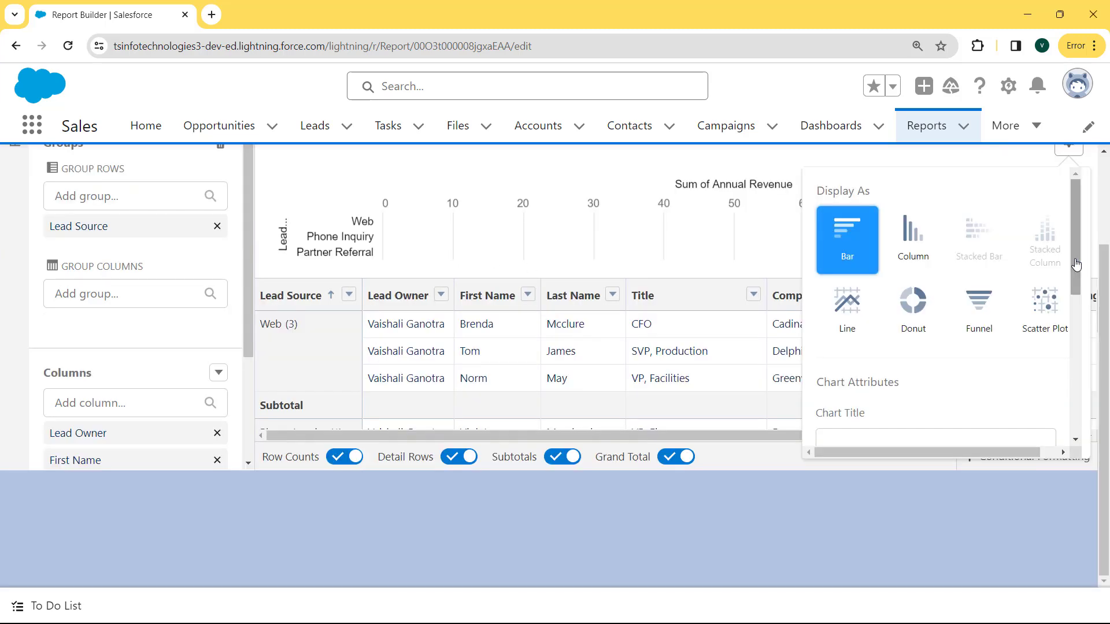
left_click(914, 318)
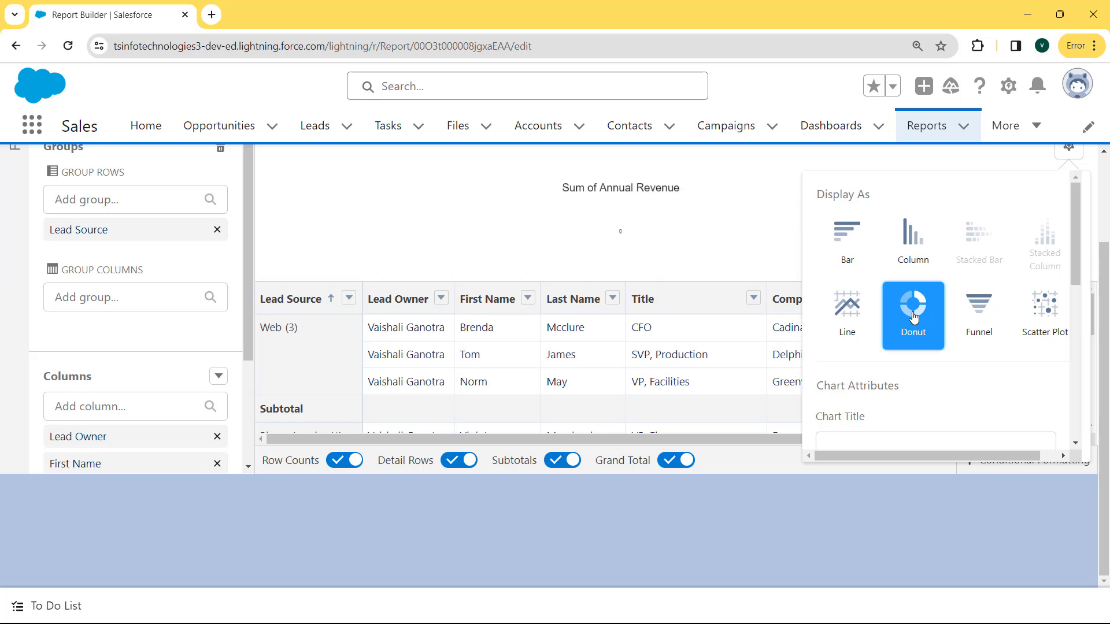
left_click(978, 302)
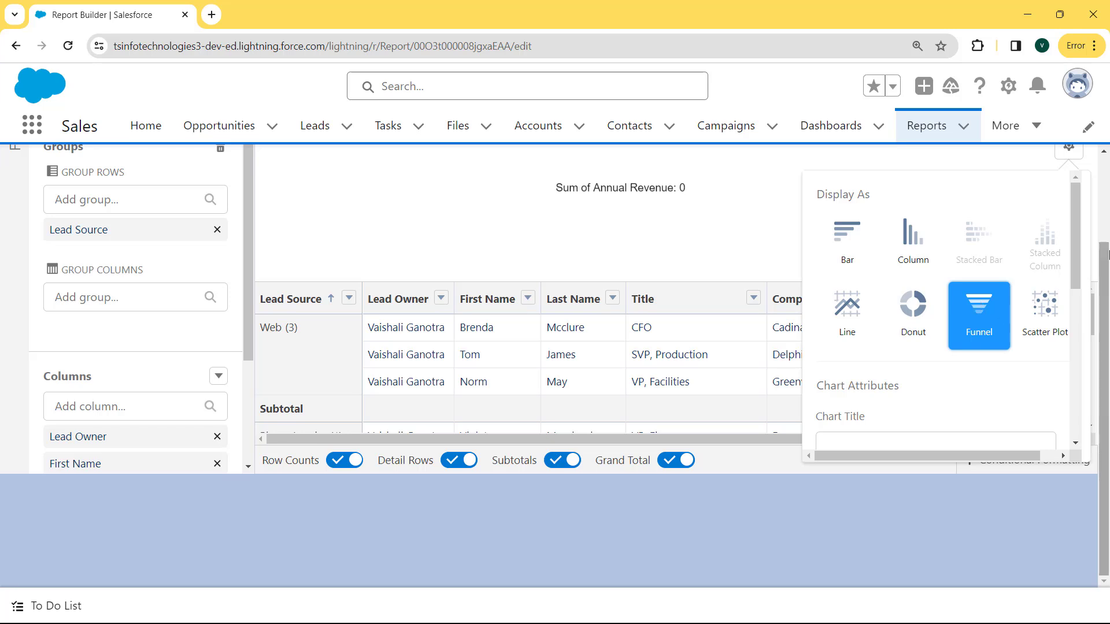
left_click(1108, 255)
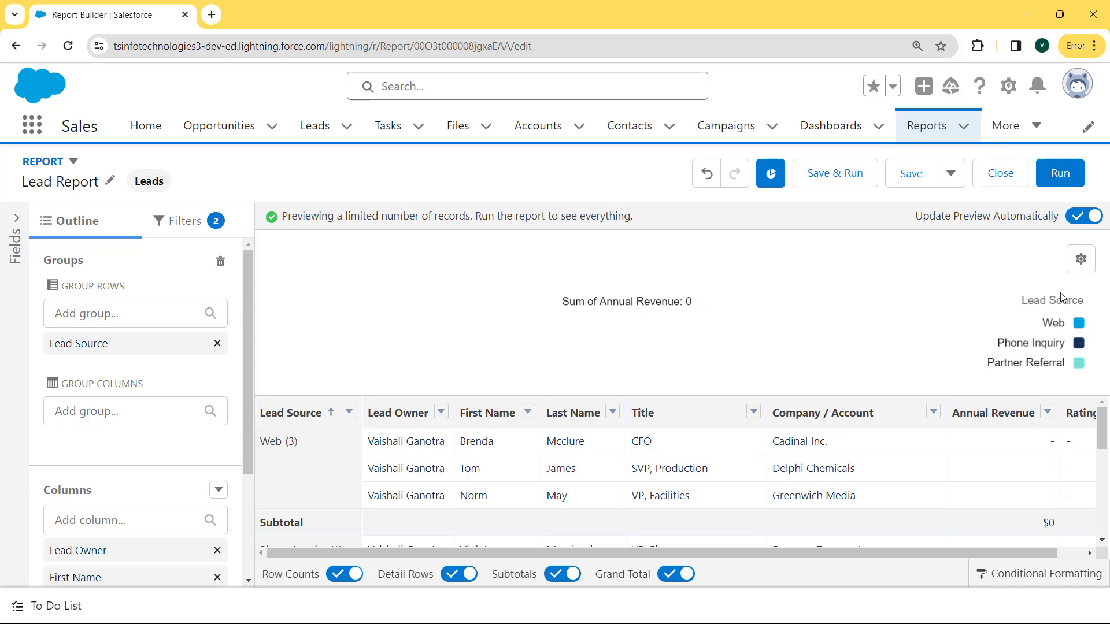
- Display the report chart as a Line chart and close the chart settings
left_click(1081, 259)
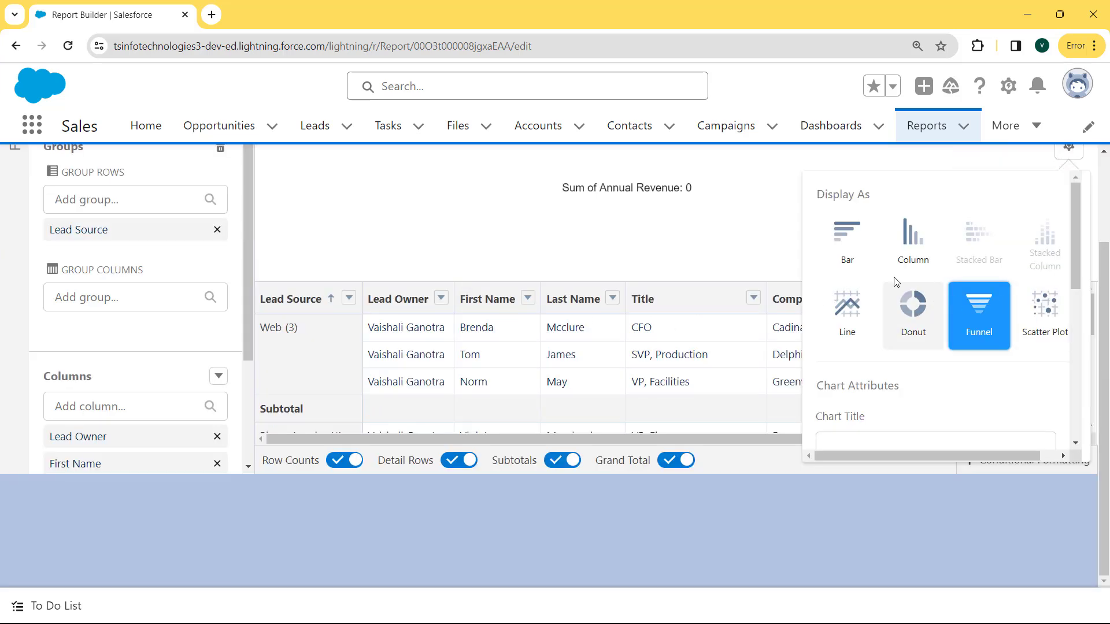
left_click(854, 319)
left_click(617, 250)
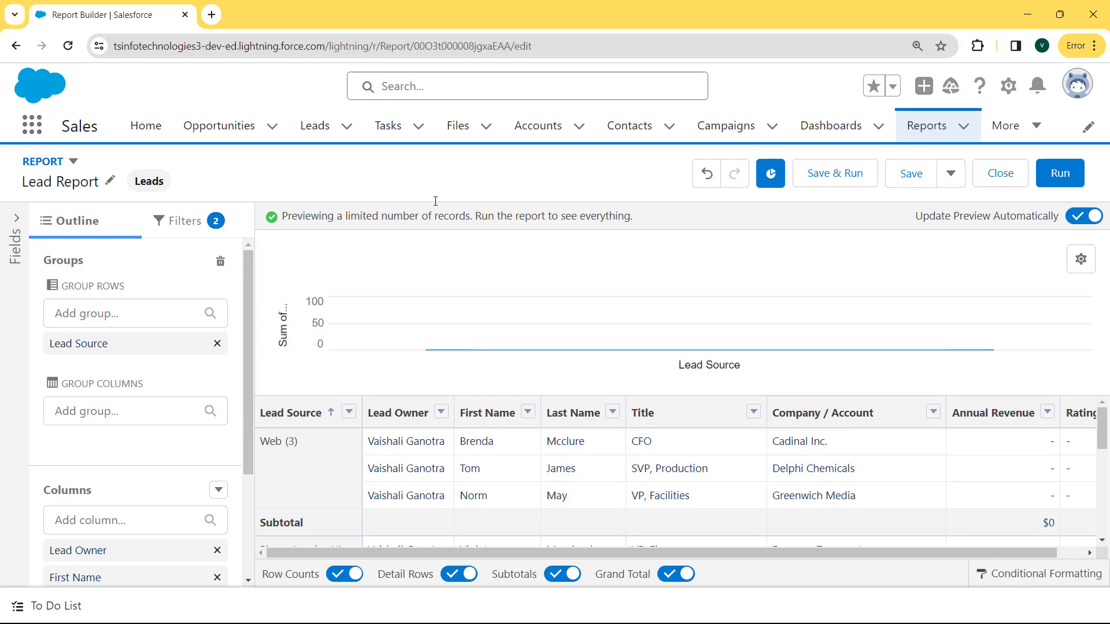
- Switch from Lightning Experience to Salesforce Classic
left_click(260, 28)
left_click(1079, 89)
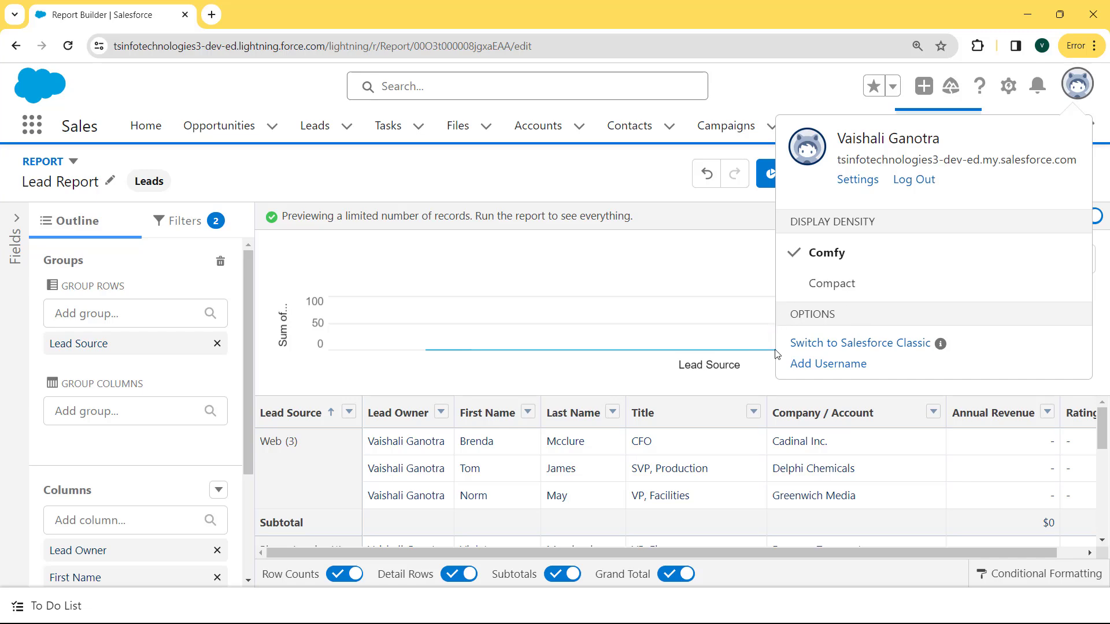
left_click(858, 347)
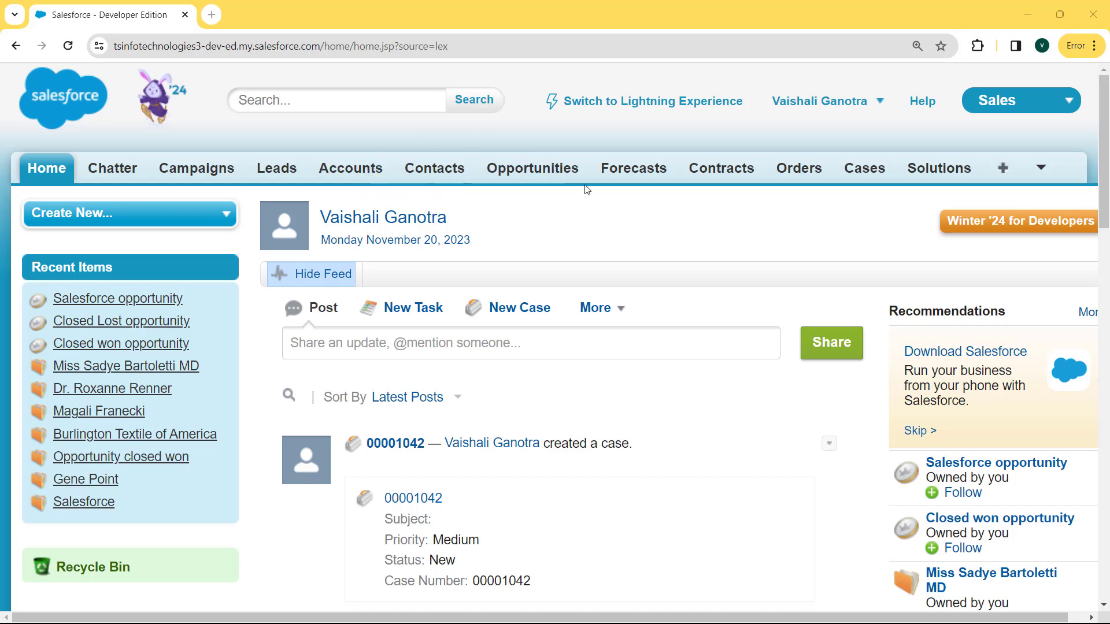
- Go to the Reports area and create a new report with the Leads report type
left_click(1048, 177)
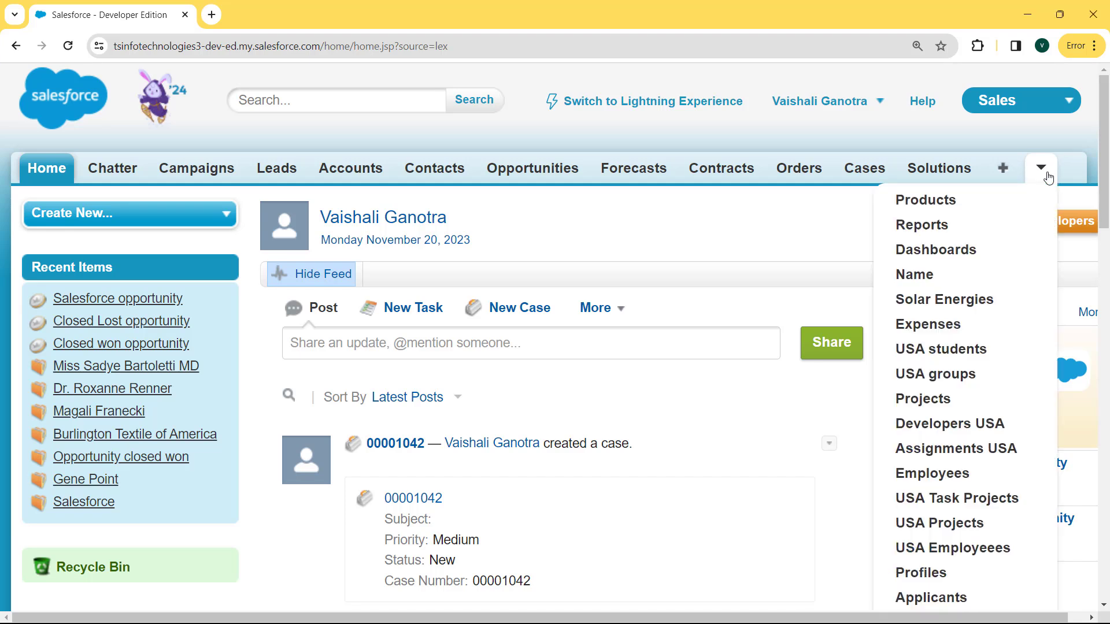
left_click(926, 228)
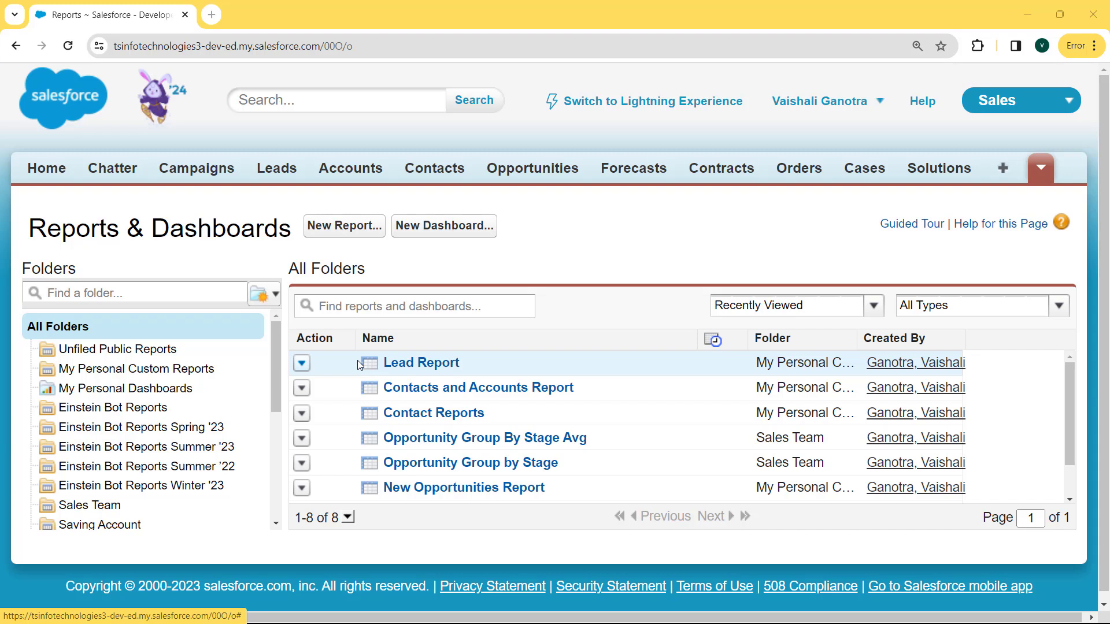
left_click(359, 228)
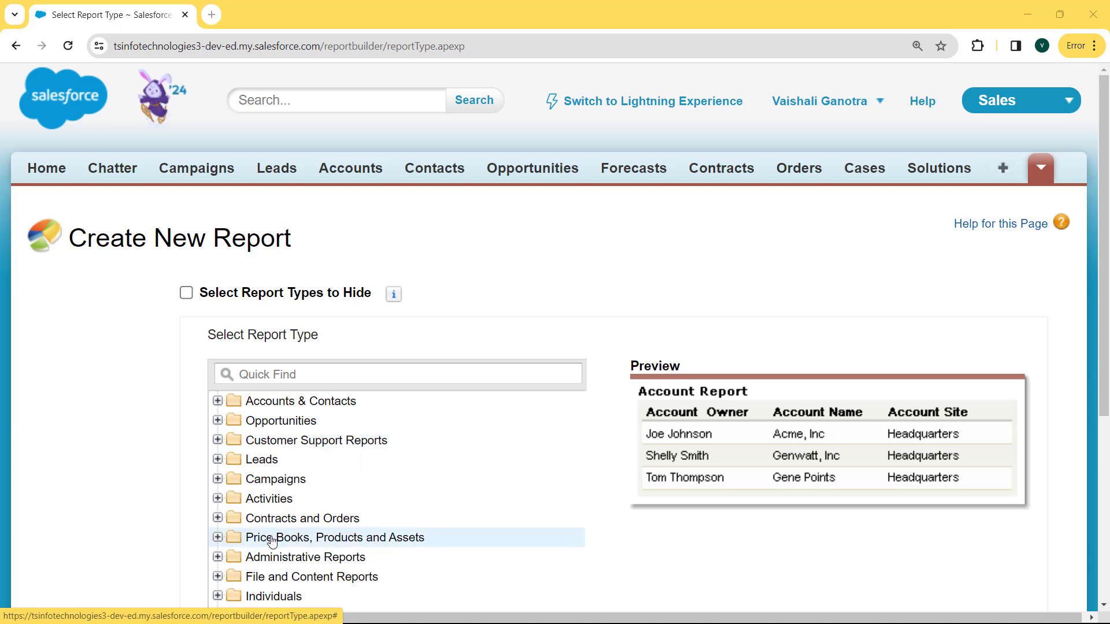
left_click(233, 460)
double_click(295, 479)
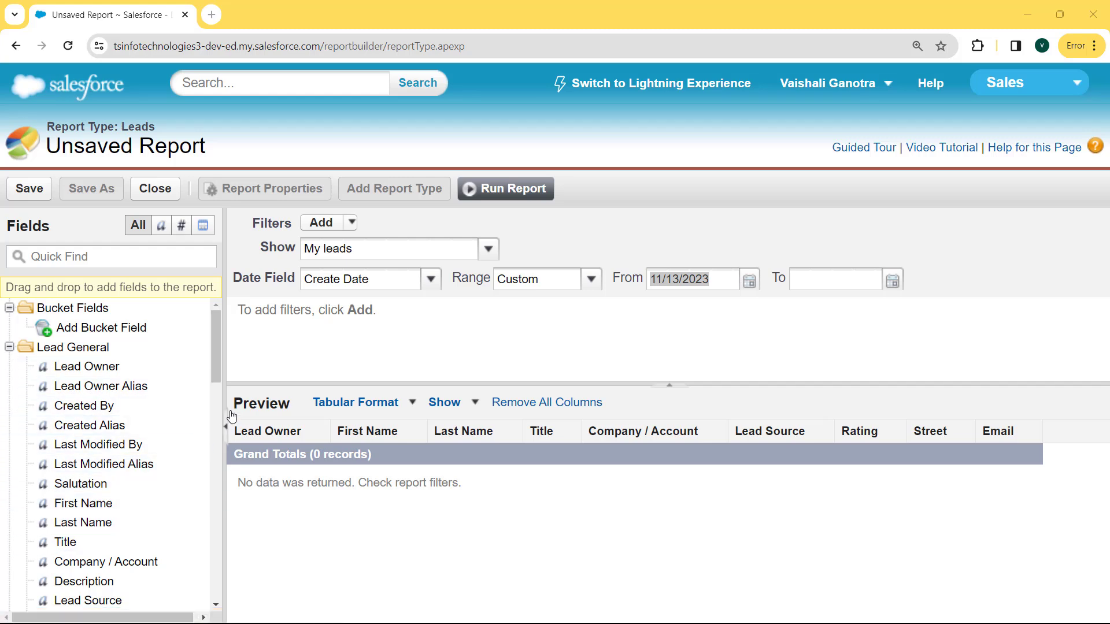
- Set the report to show All leads with an All Time date range and check the preview columns
left_click(490, 251)
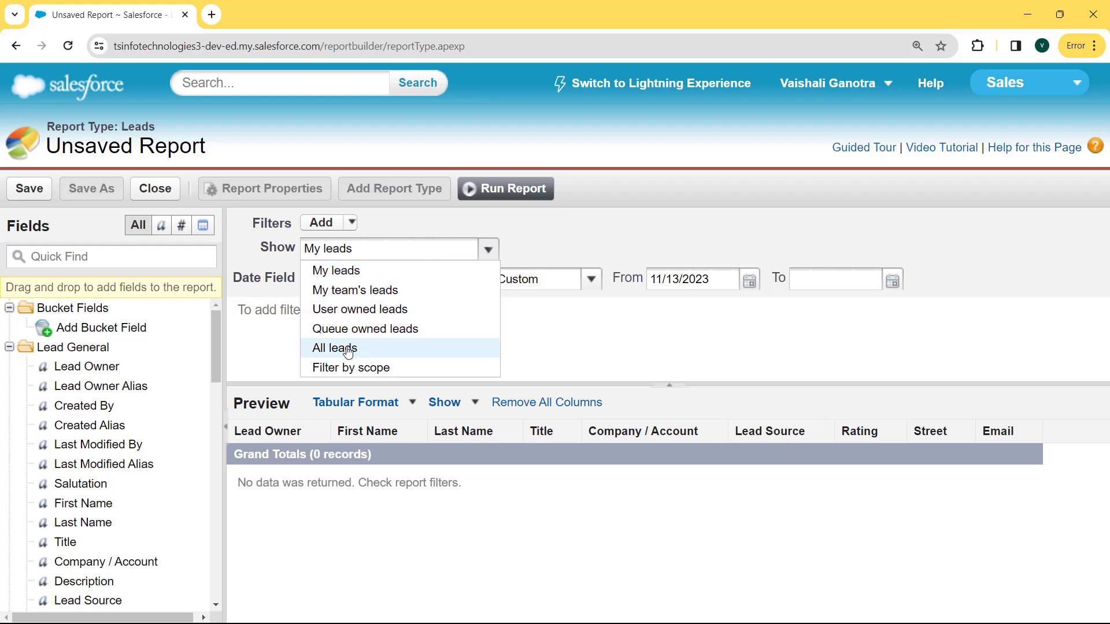
left_click(348, 350)
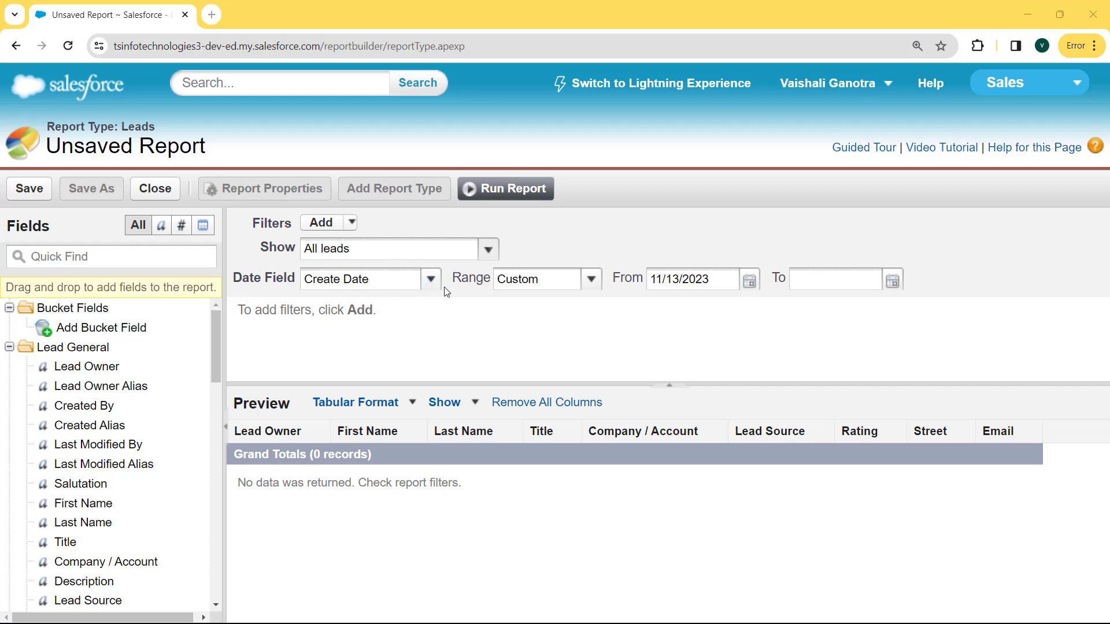
left_click(584, 283)
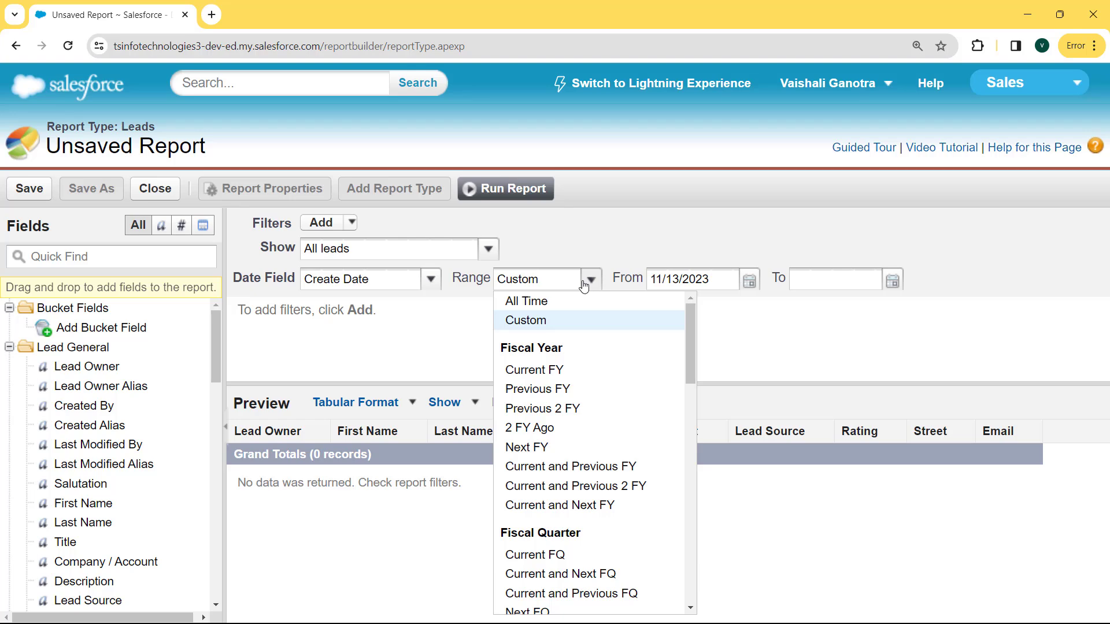
left_click(548, 307)
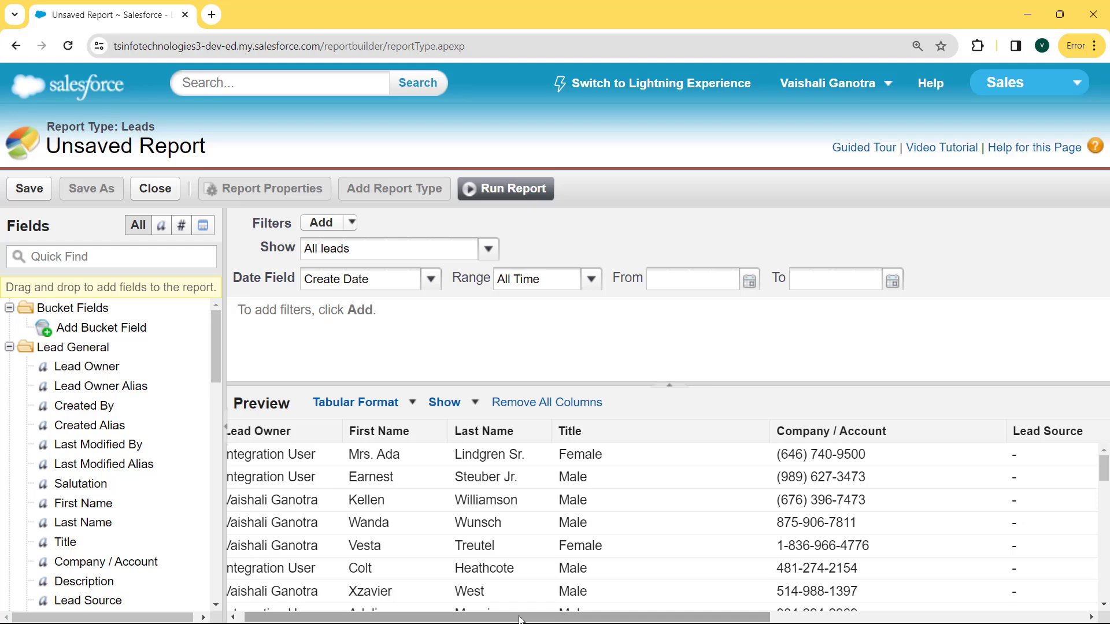
left_click_drag(519, 619, 835, 618)
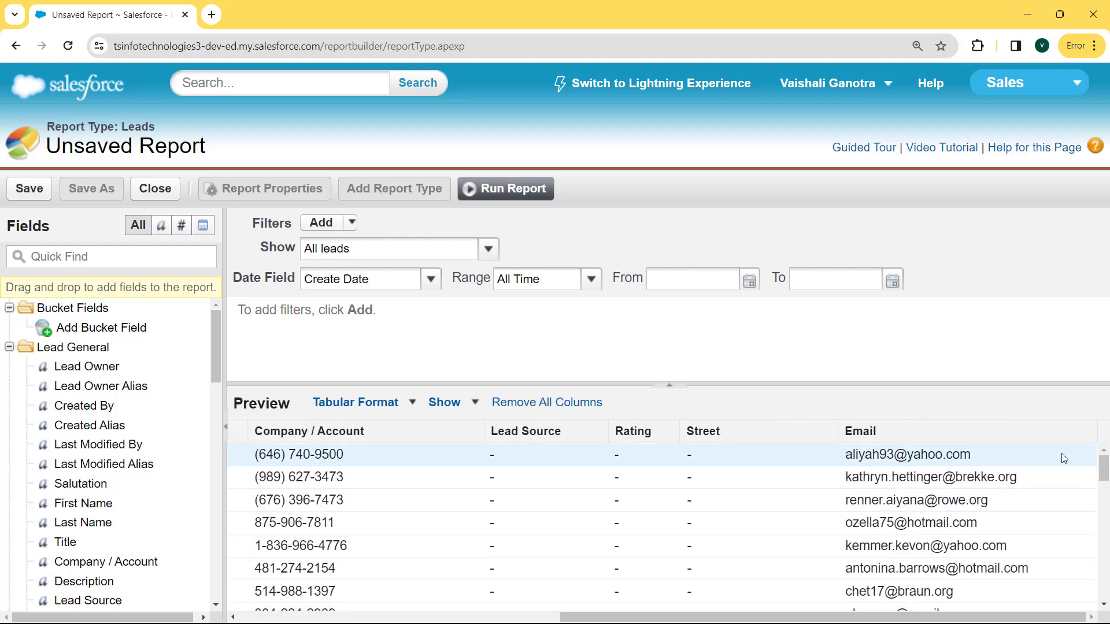
- Remove the Email and Street columns from the report preview
left_click(1088, 433)
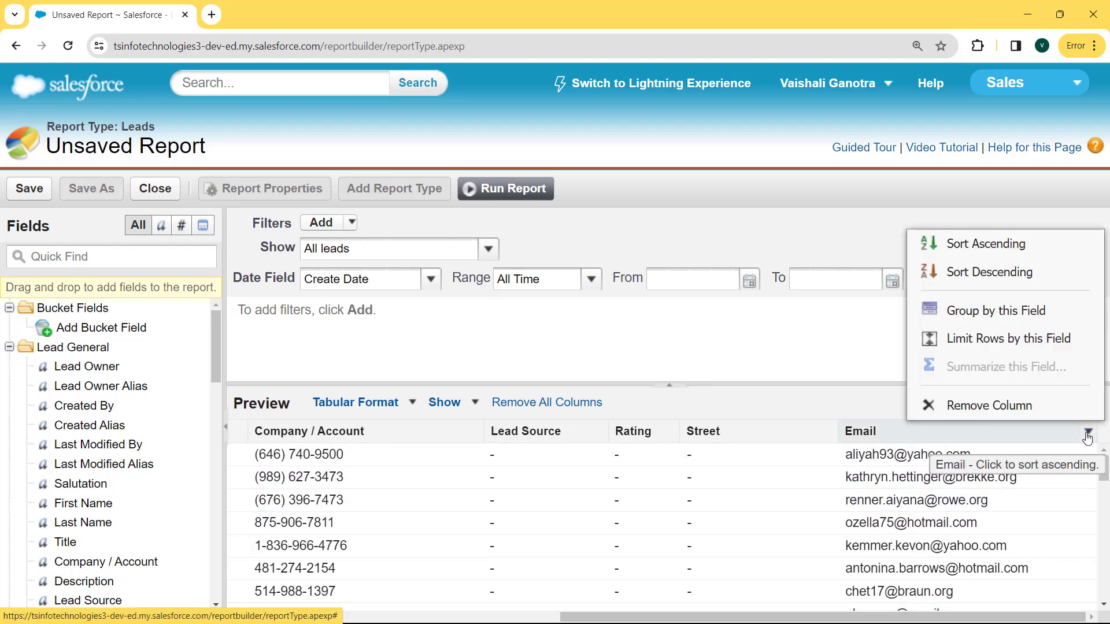
left_click(1006, 407)
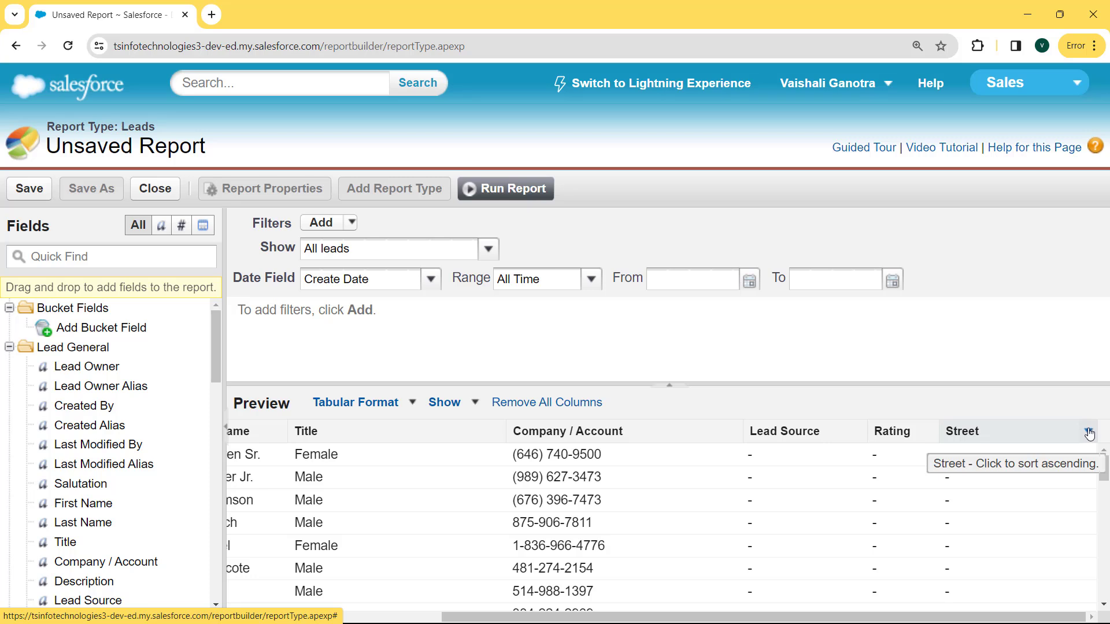
left_click(1088, 434)
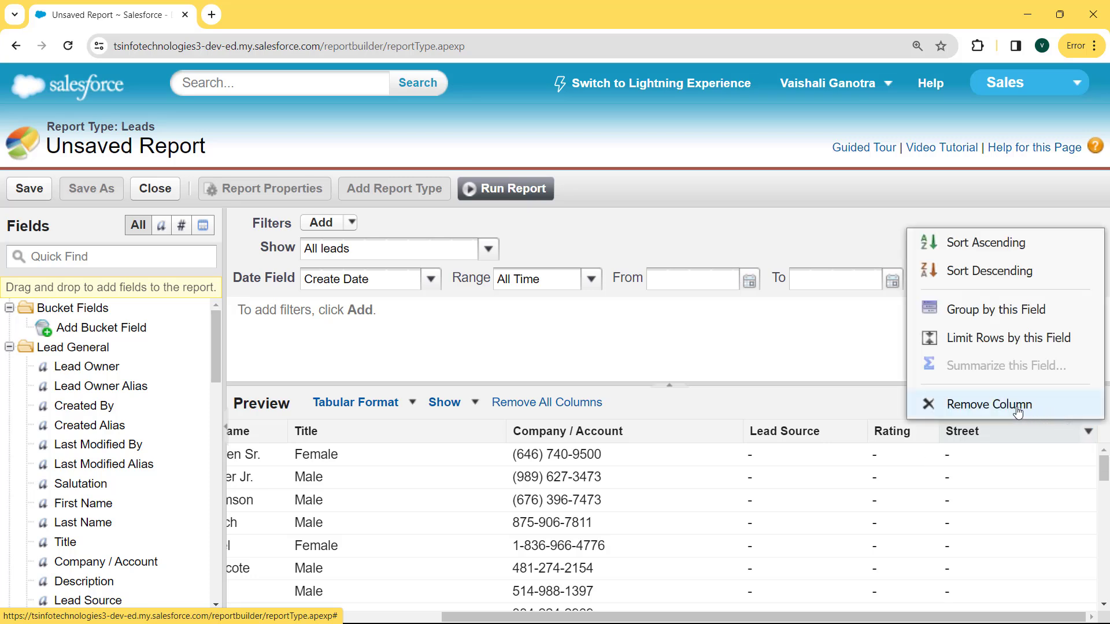
left_click(991, 407)
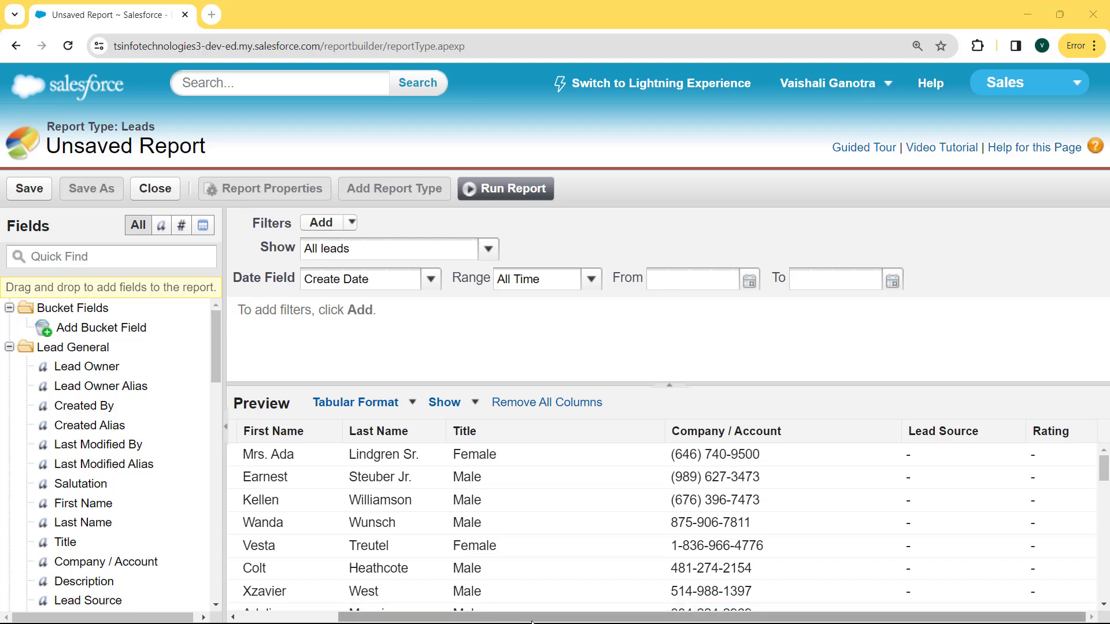
- Search the fields for "lead" and try to add the Lead Source field beside the Lead Owner and First Name columns
left_click_drag(533, 622, 429, 622)
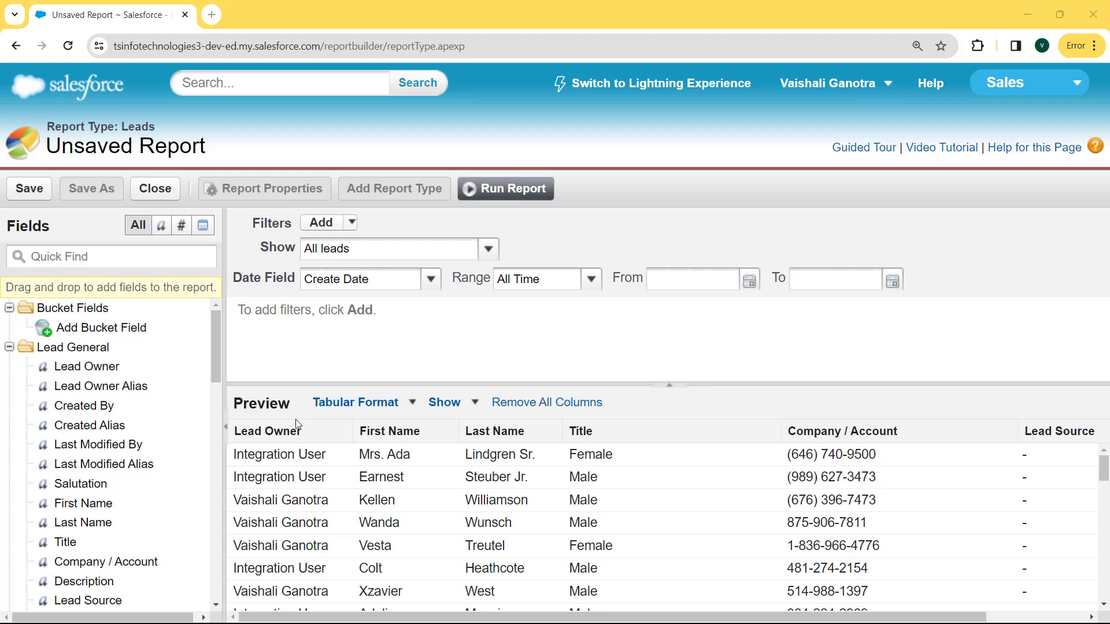
left_click(129, 255)
type("lead")
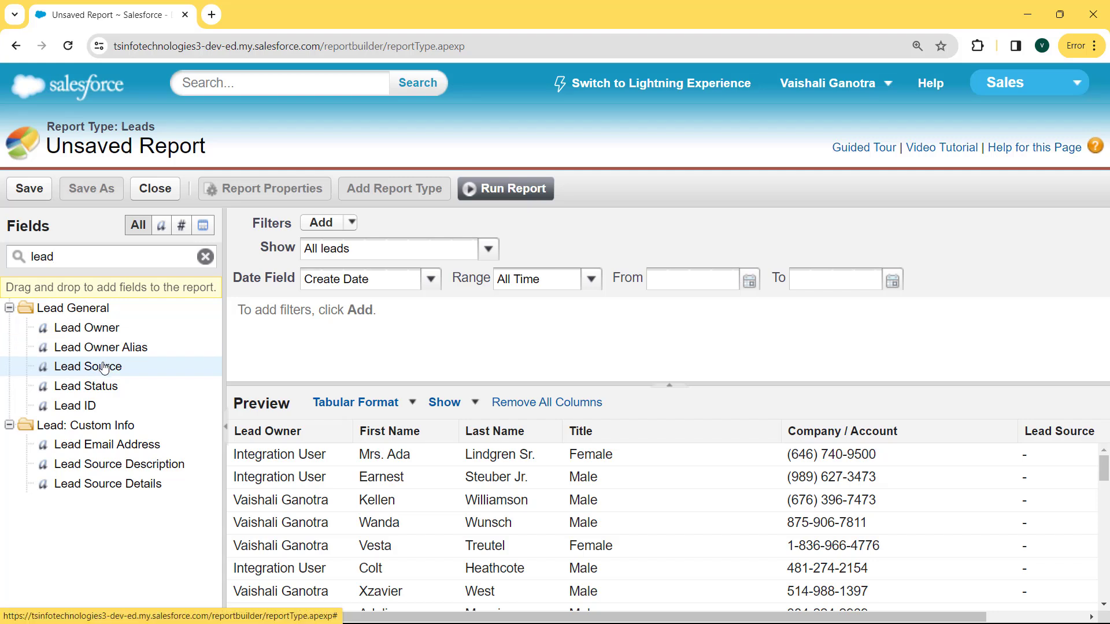
left_click_drag(104, 368, 345, 420)
left_click_drag(114, 368, 476, 484)
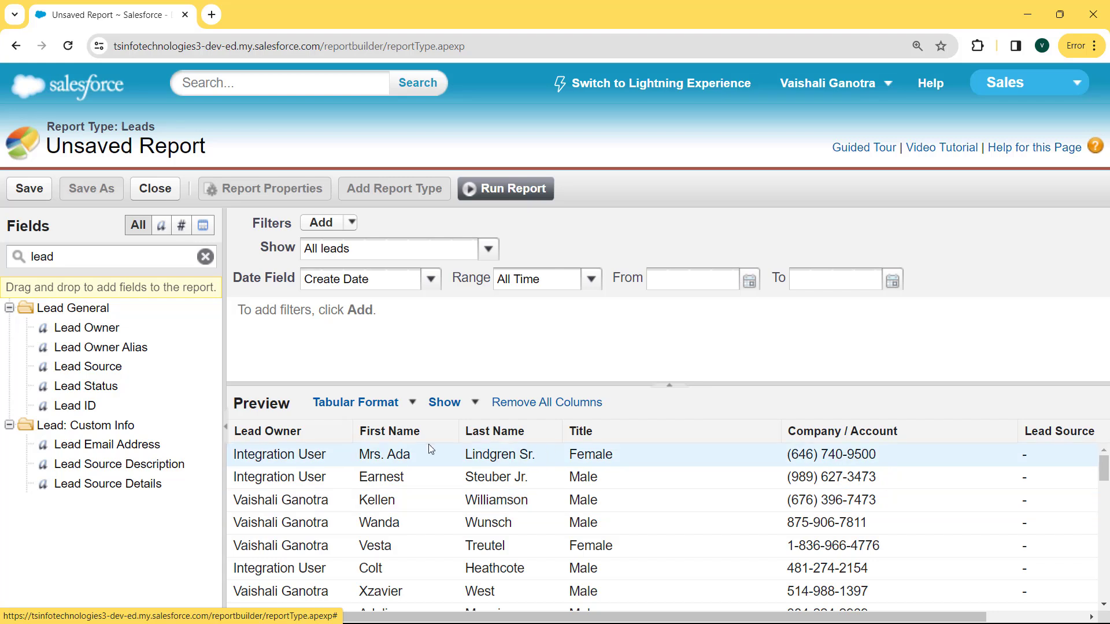
- Search the fields for "rating" and place the Rating column between Lead Owner and First Name in the preview
left_click(204, 259)
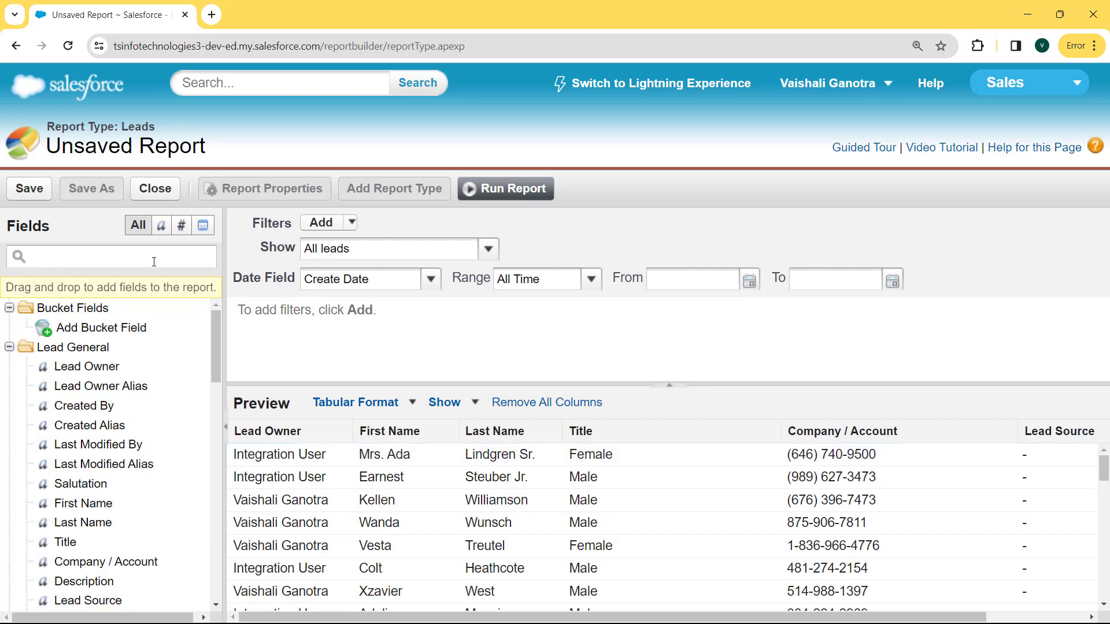
type("ratin")
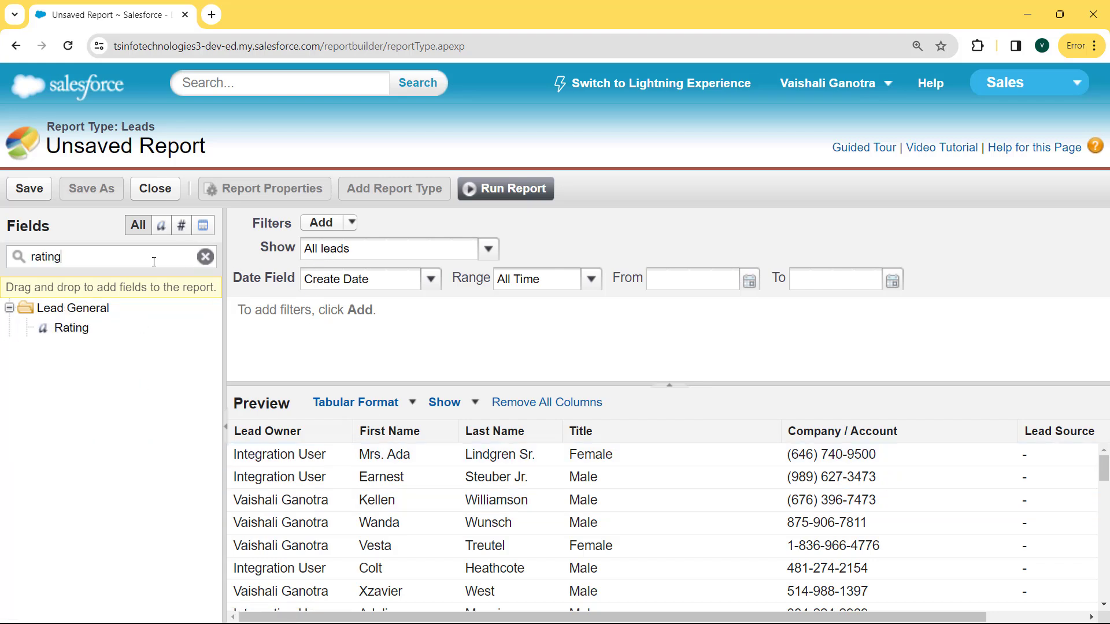
type("g")
left_click_drag(73, 328, 455, 470)
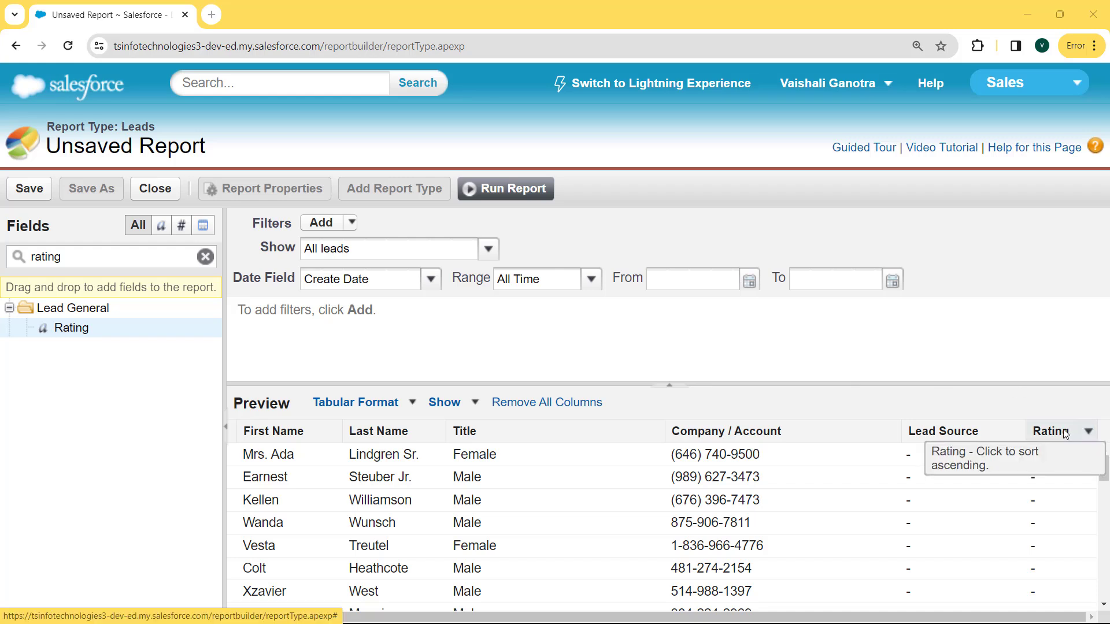
left_click_drag(1075, 431, 224, 417)
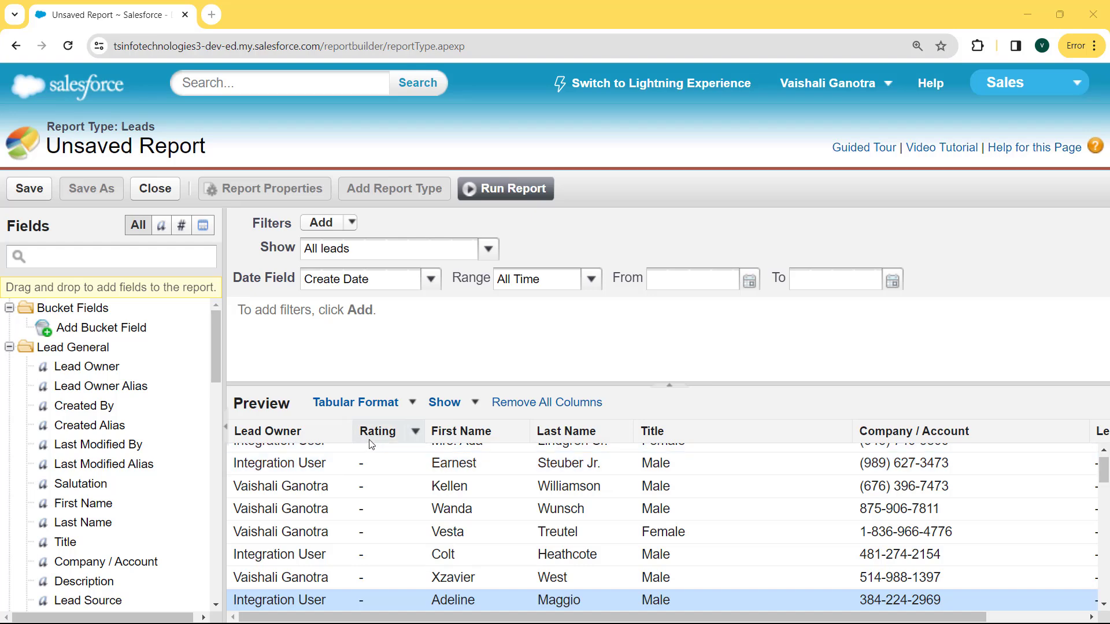
- Group the report by the Lead Source column and check the grouped records in the preview
left_click_drag(704, 620, 805, 620)
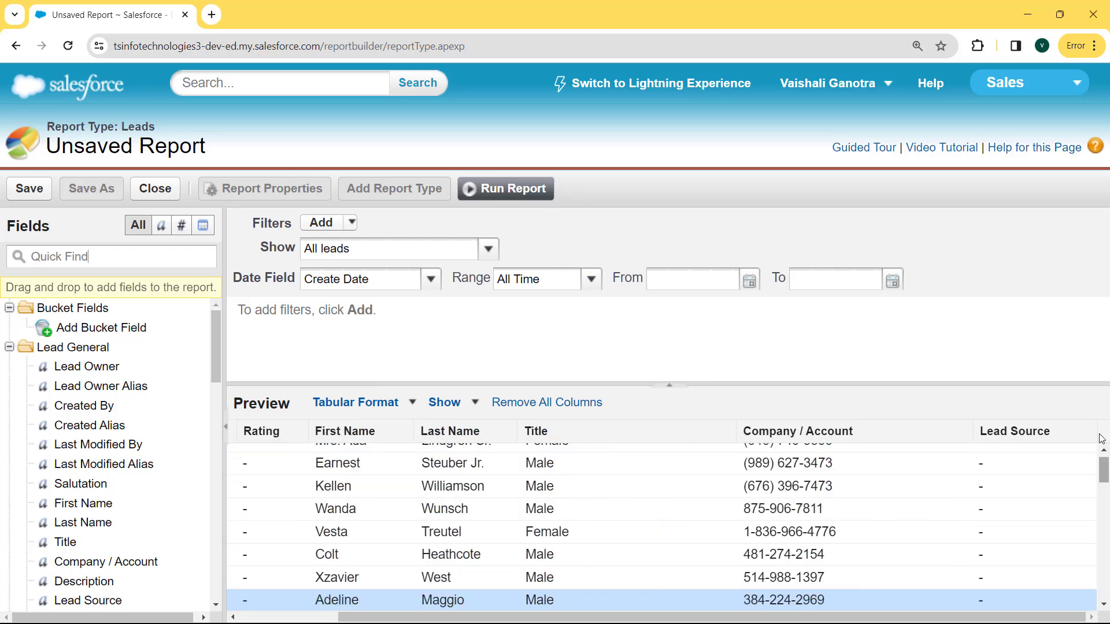
left_click(1086, 433)
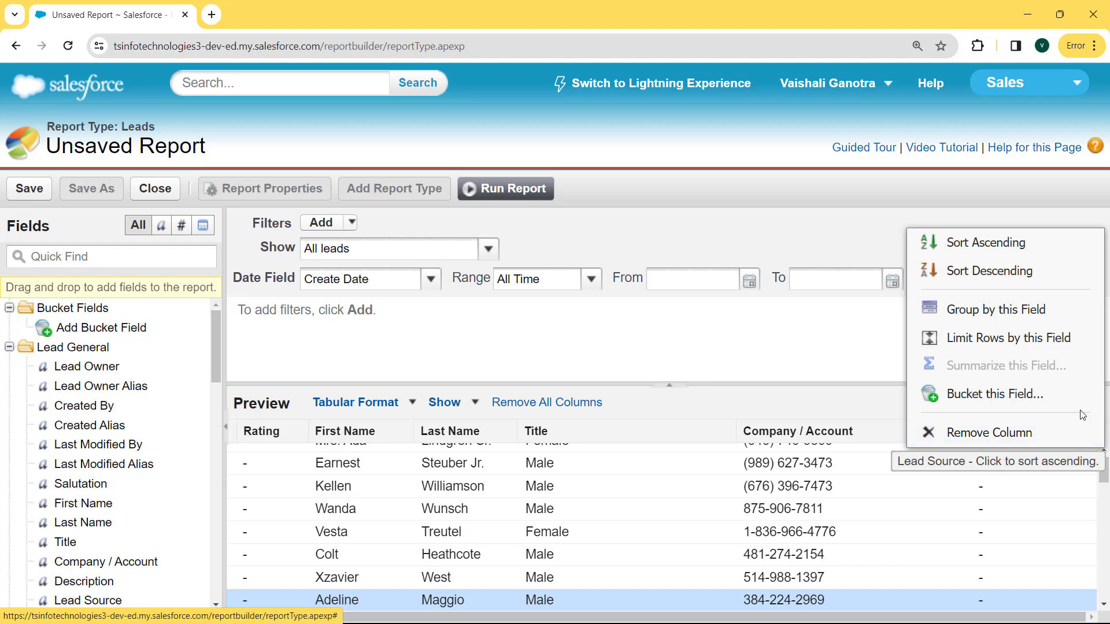
left_click(978, 312)
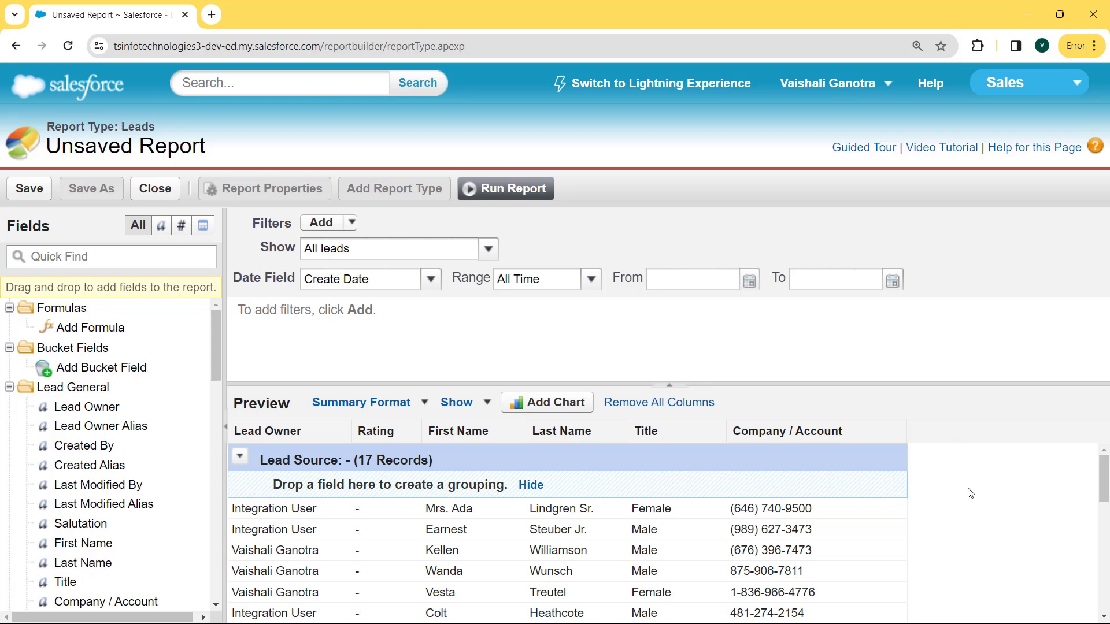
left_click_drag(1104, 480, 1106, 591)
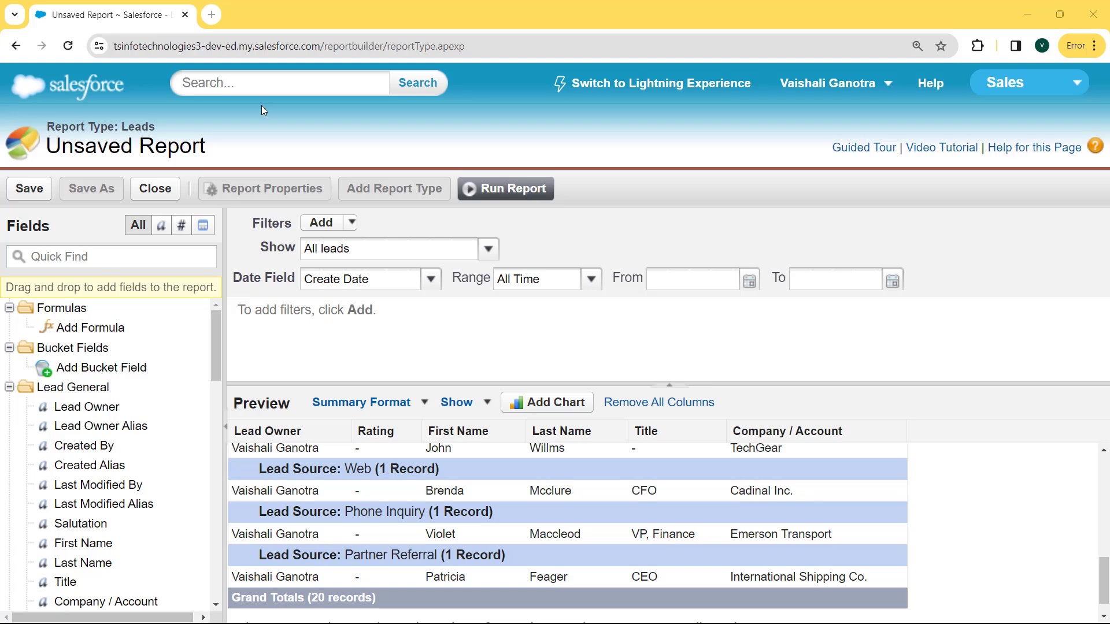
- Save the report as "Lead Source Group By Report" in the My Personal Custom Reports folder, adding an "s" to its unique name
left_click(26, 189)
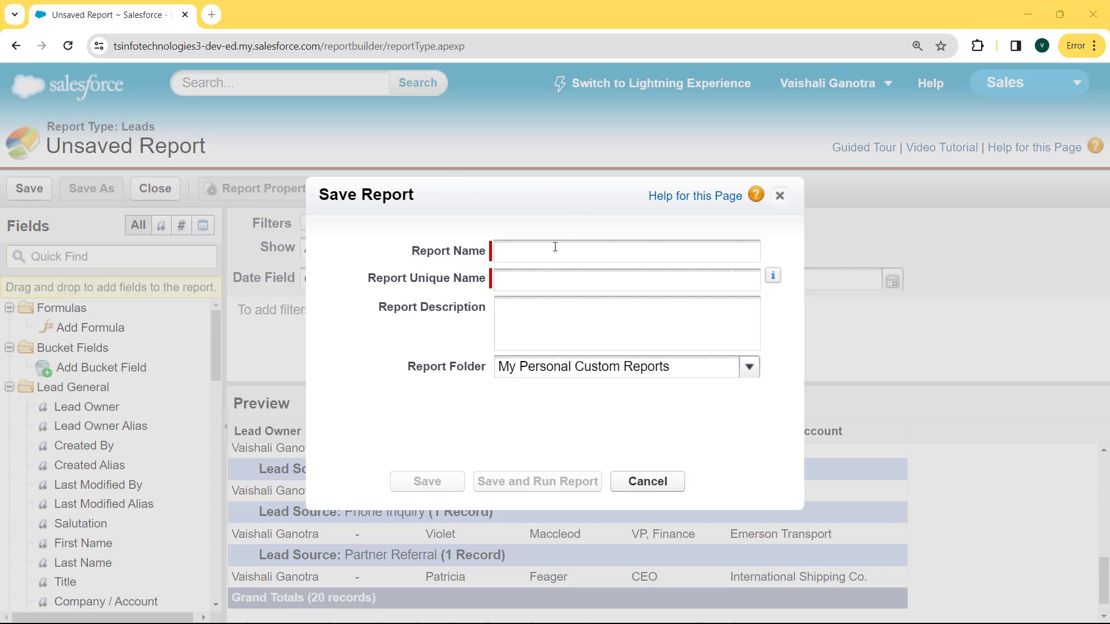
type("Lead Source Group By Report")
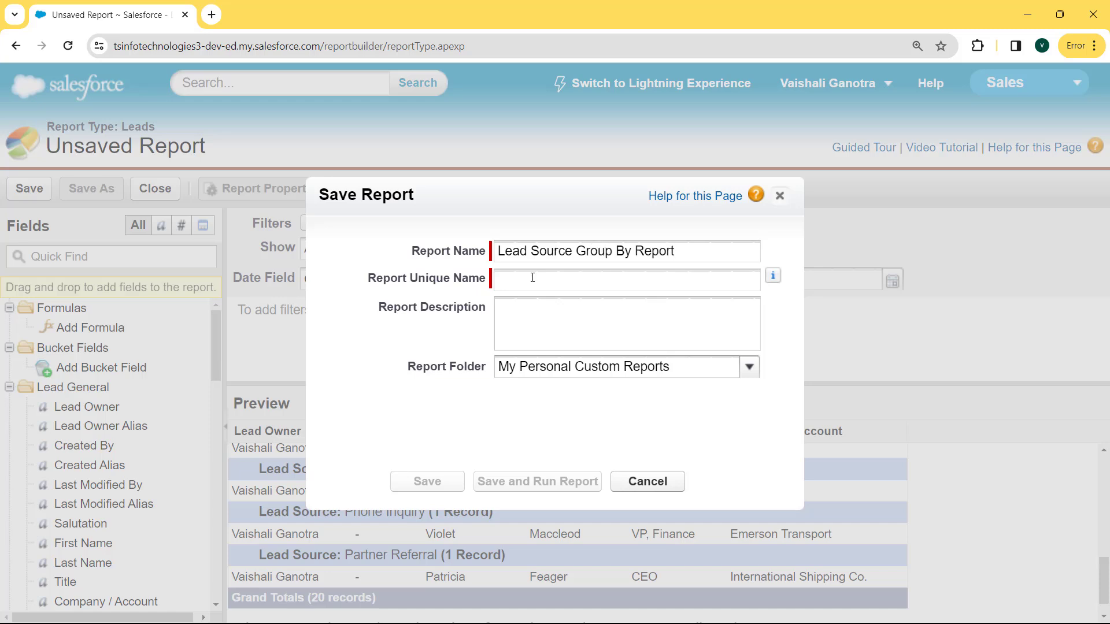
left_click(533, 282)
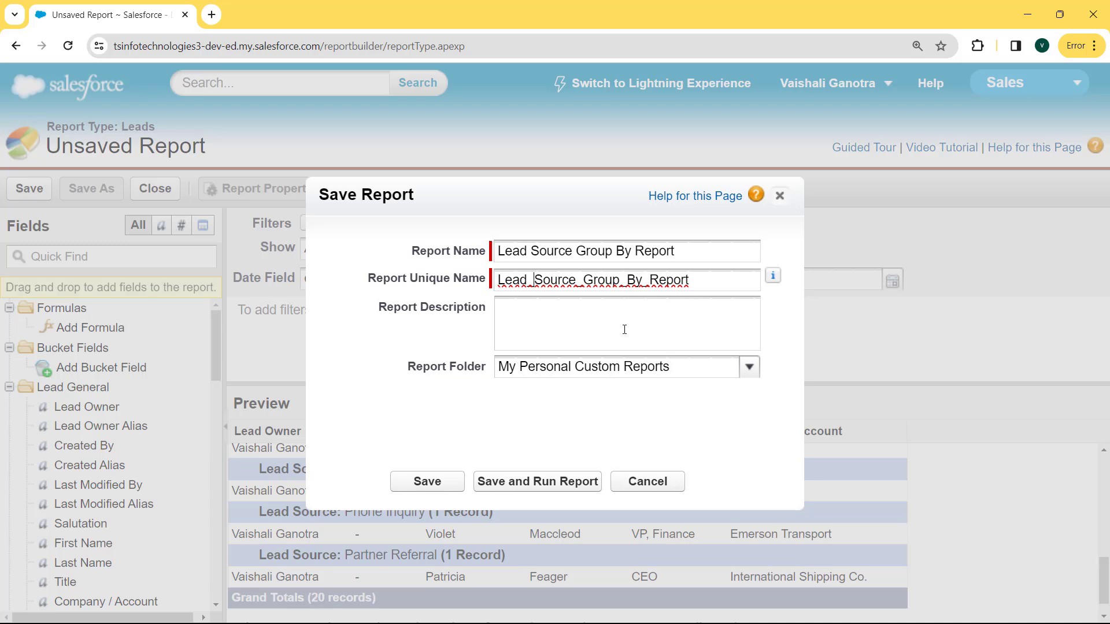
left_click(749, 368)
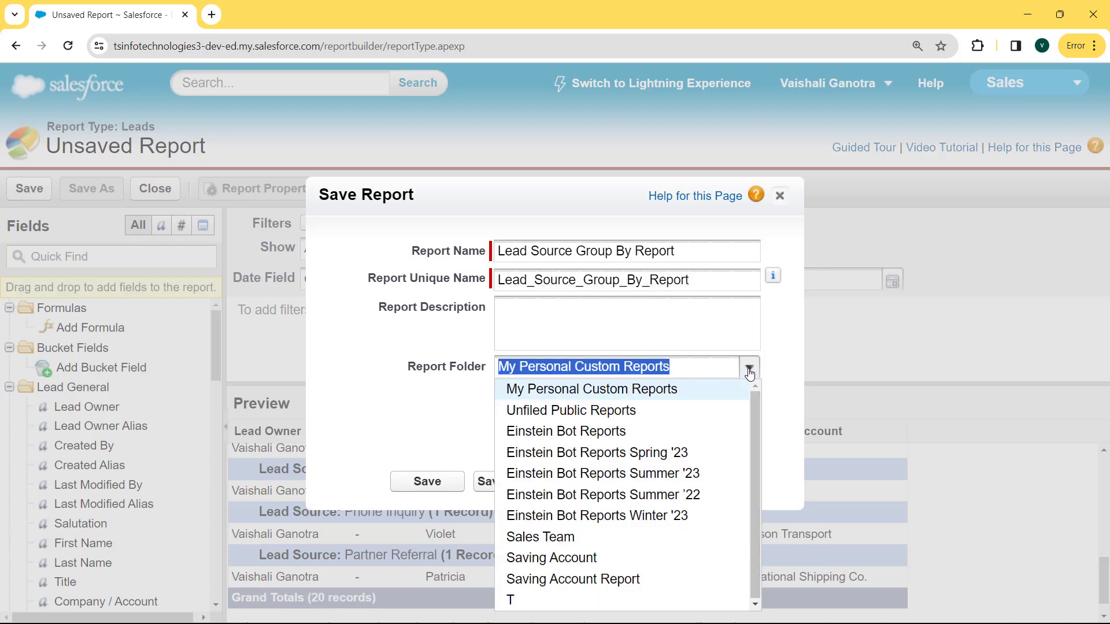
left_click(651, 396)
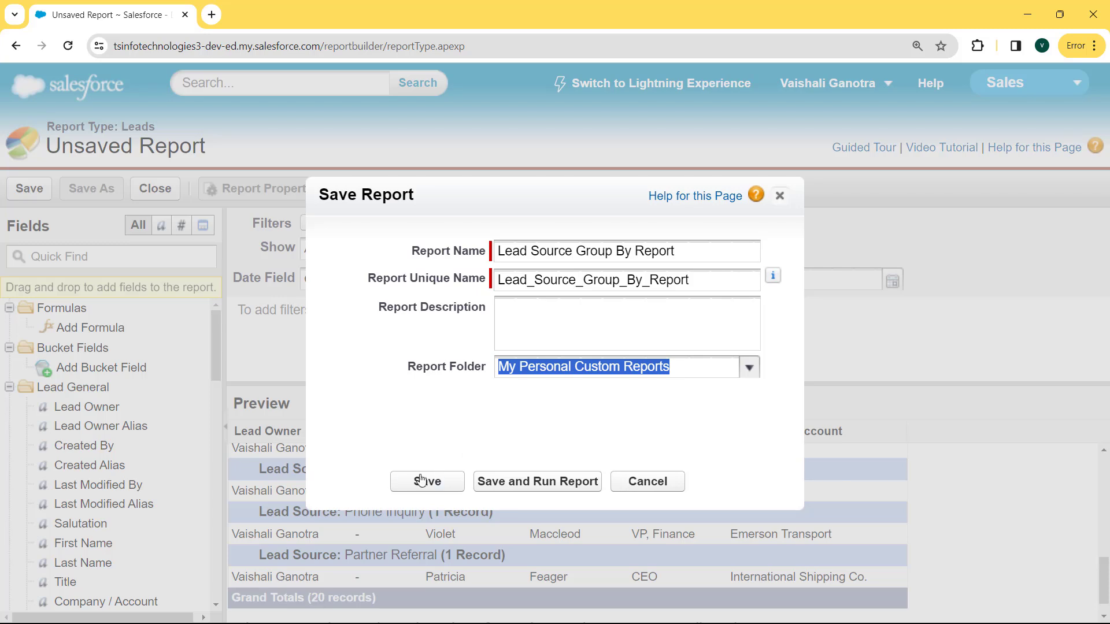
left_click(411, 490)
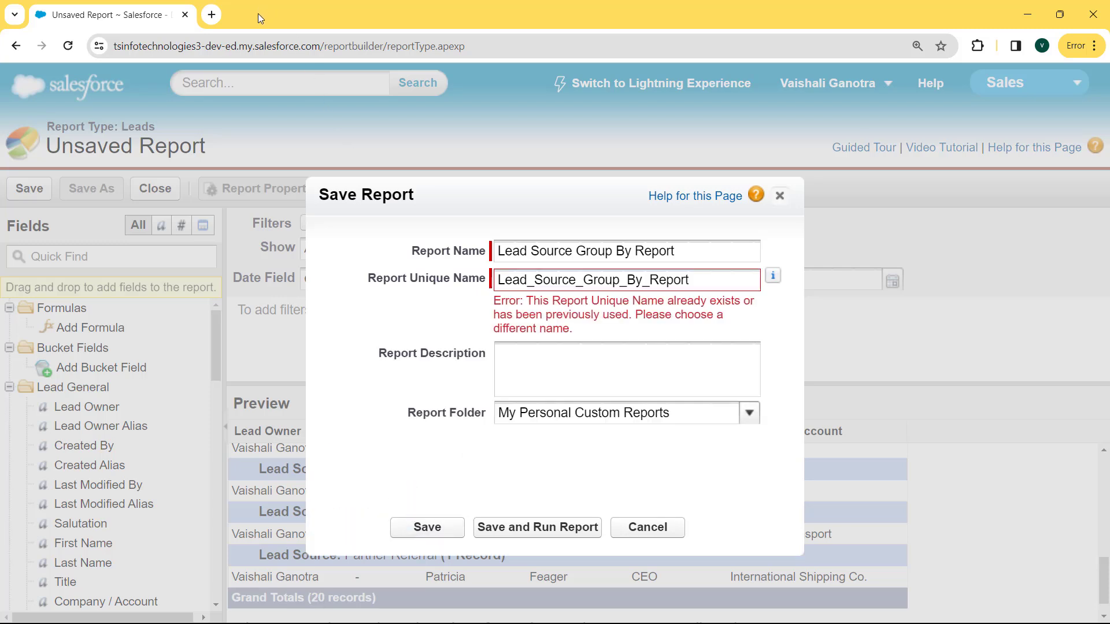
type("s")
left_click(436, 484)
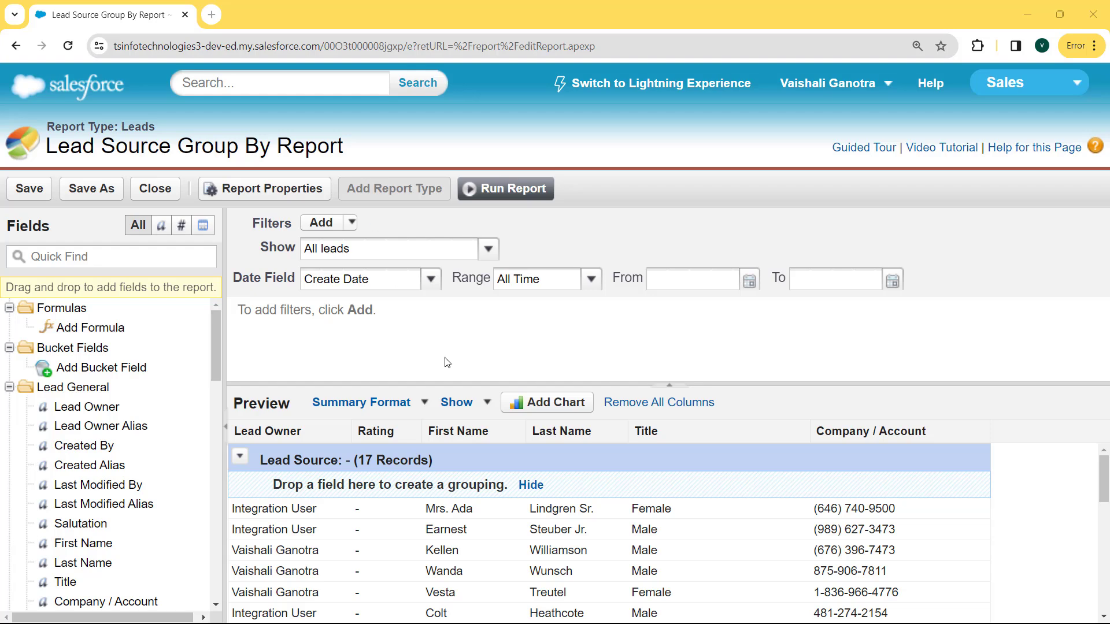
- Add a Line chart to the report with Record Count on the Y-axis and Lead Source on the X-axis
left_click(545, 405)
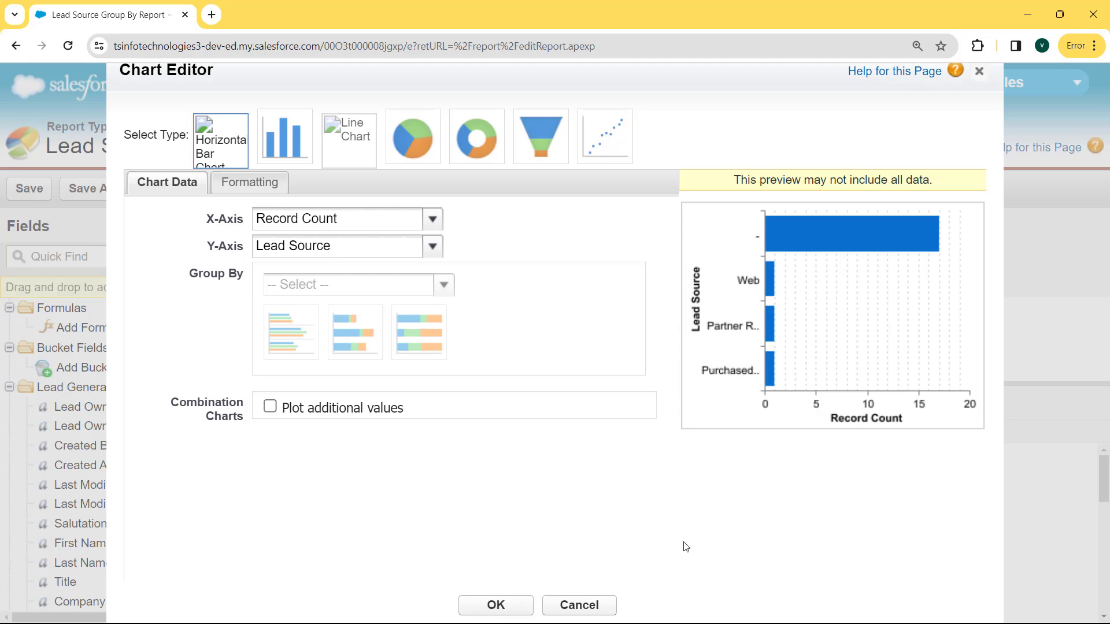
left_click(466, 153)
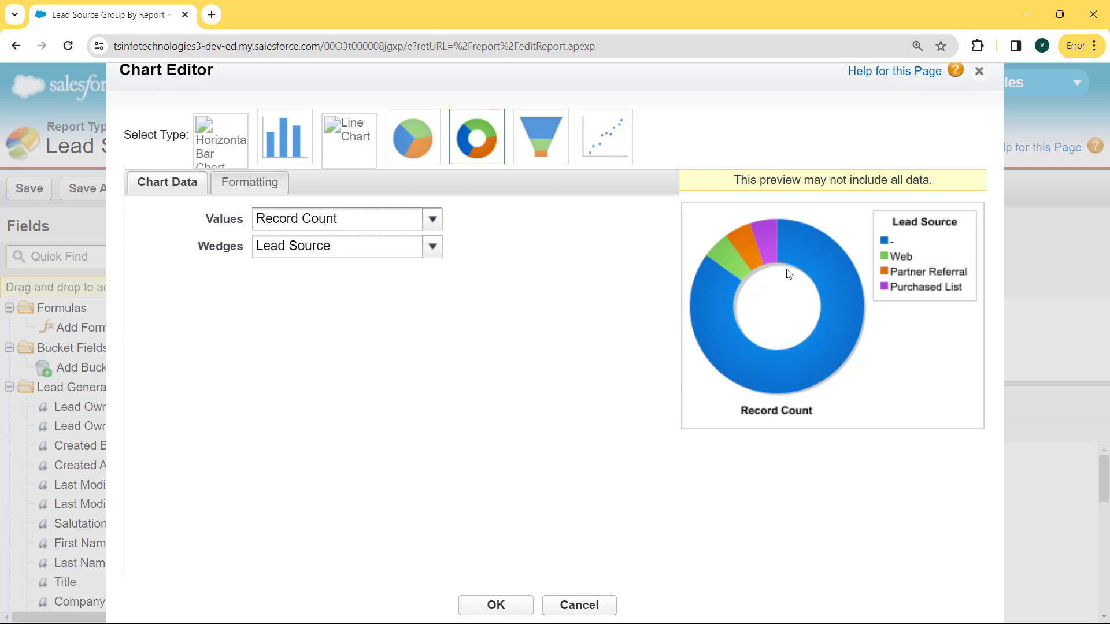
left_click(349, 139)
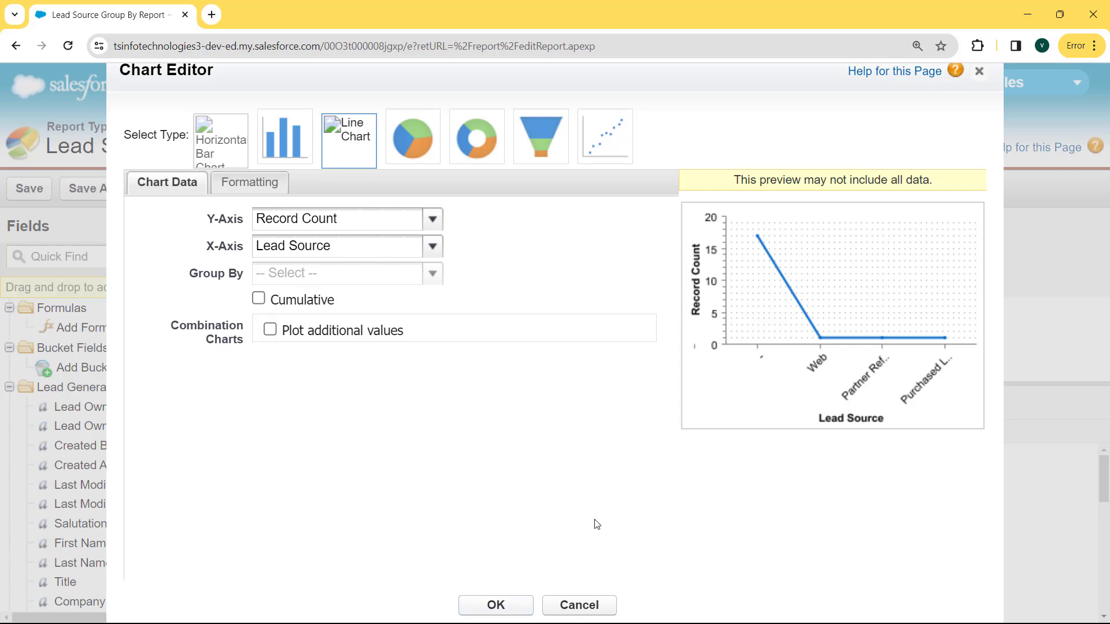
left_click(496, 605)
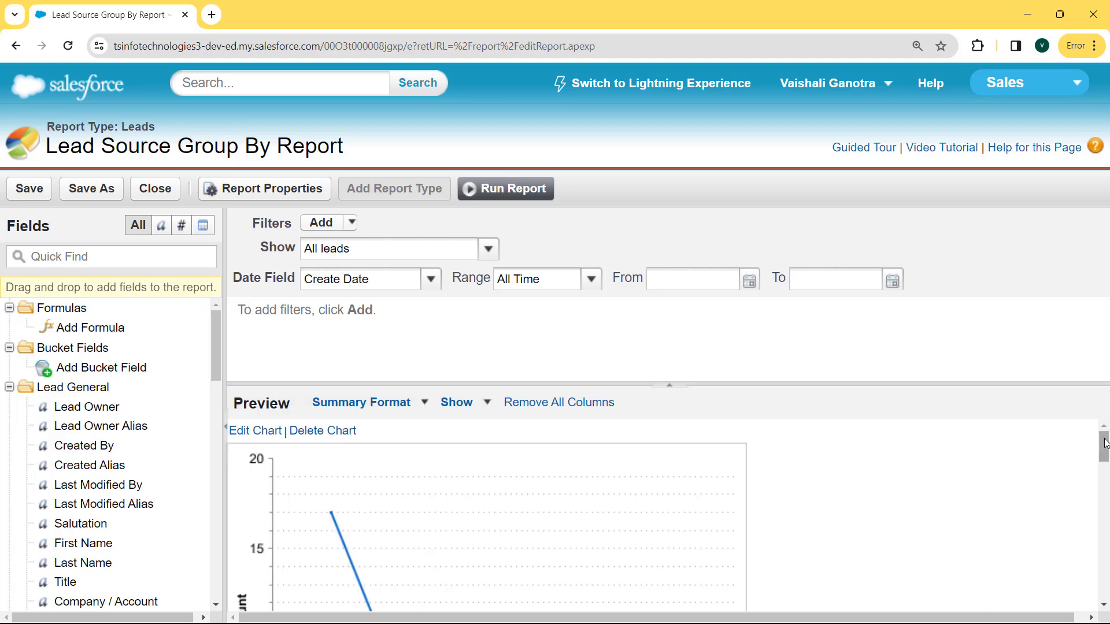
mouse_move(1104, 447)
left_mouse_down()
mouse_move(1105, 515)
mouse_move(1108, 434)
left_mouse_up()
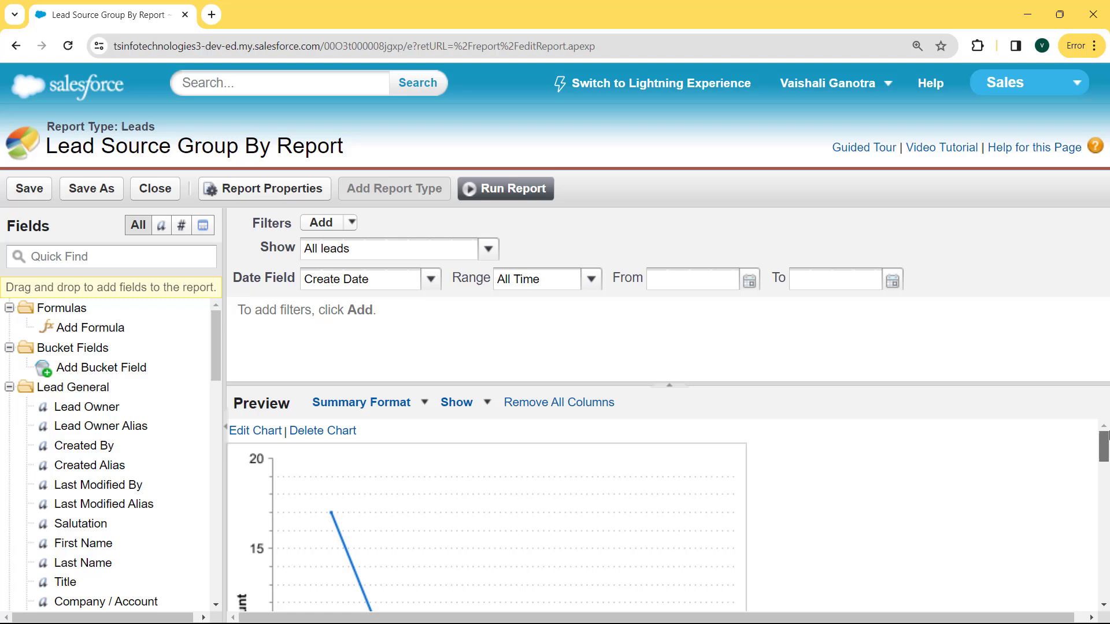
- Run the report and review its lead records grouped by lead source
left_click(501, 188)
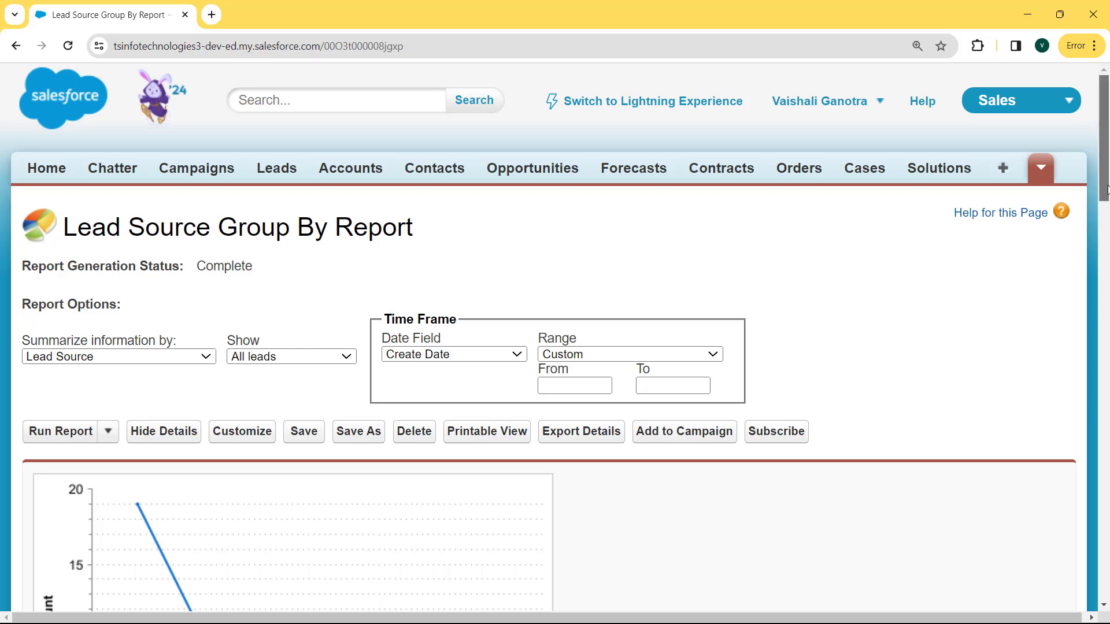
left_click_drag(1106, 189, 1106, 408)
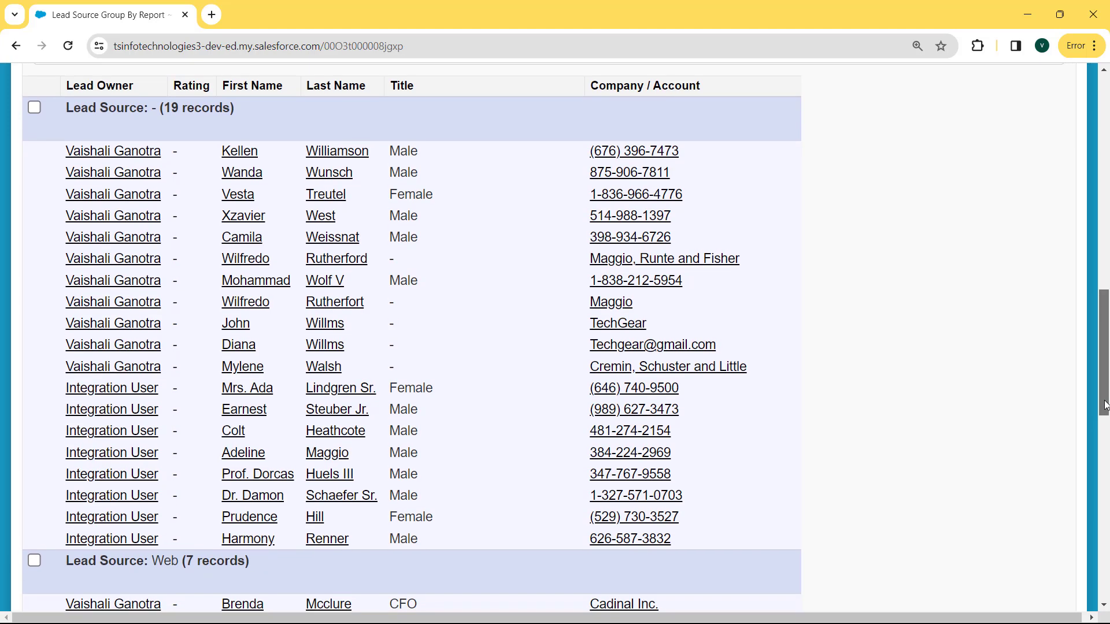
left_click_drag(1104, 408, 1105, 550)
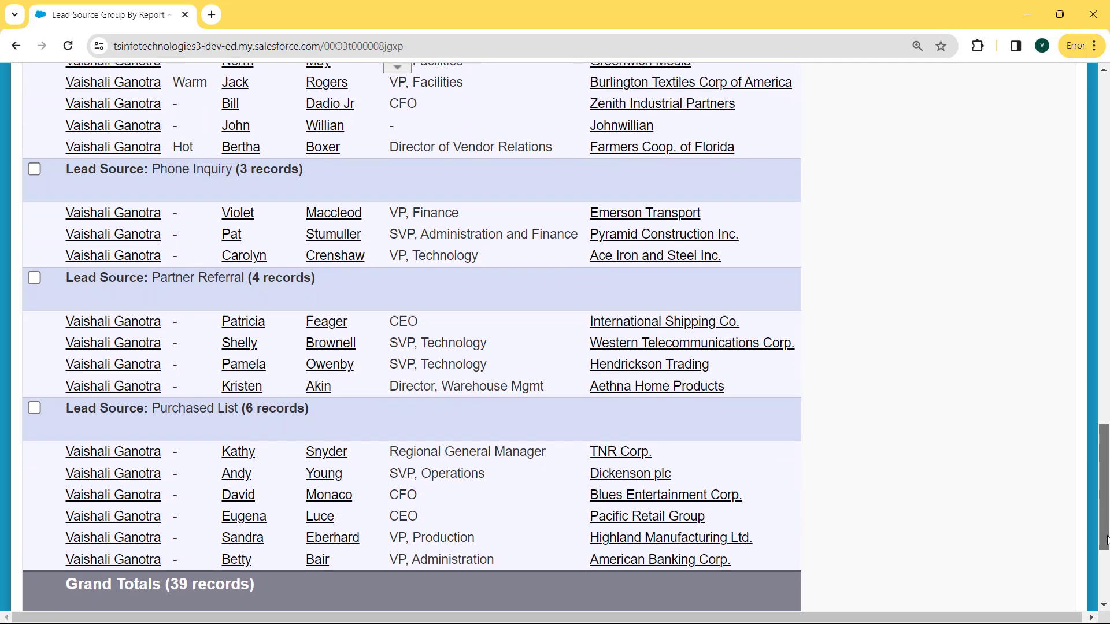